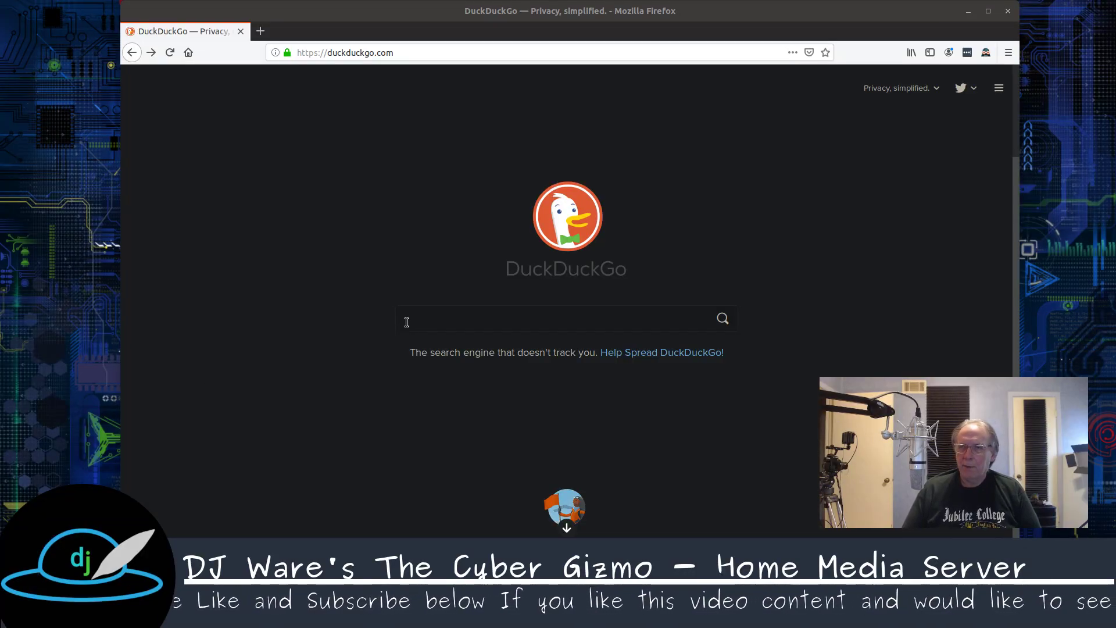
# Search the web for "emby" and open the download page of the official Emby website
pyautogui.click(406, 322)
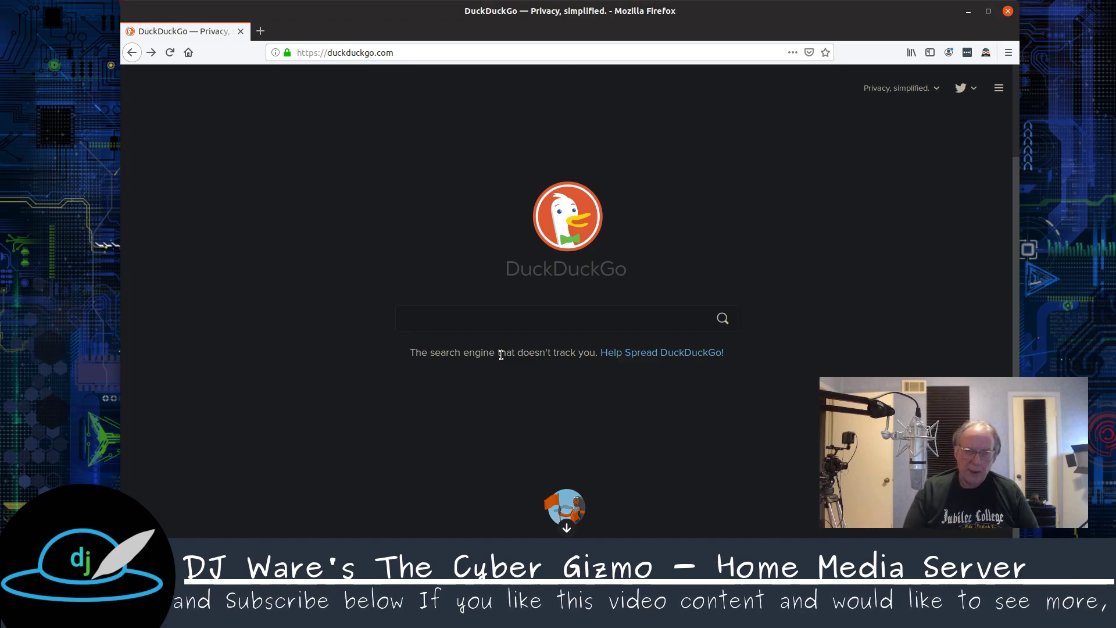
pyautogui.write('em')
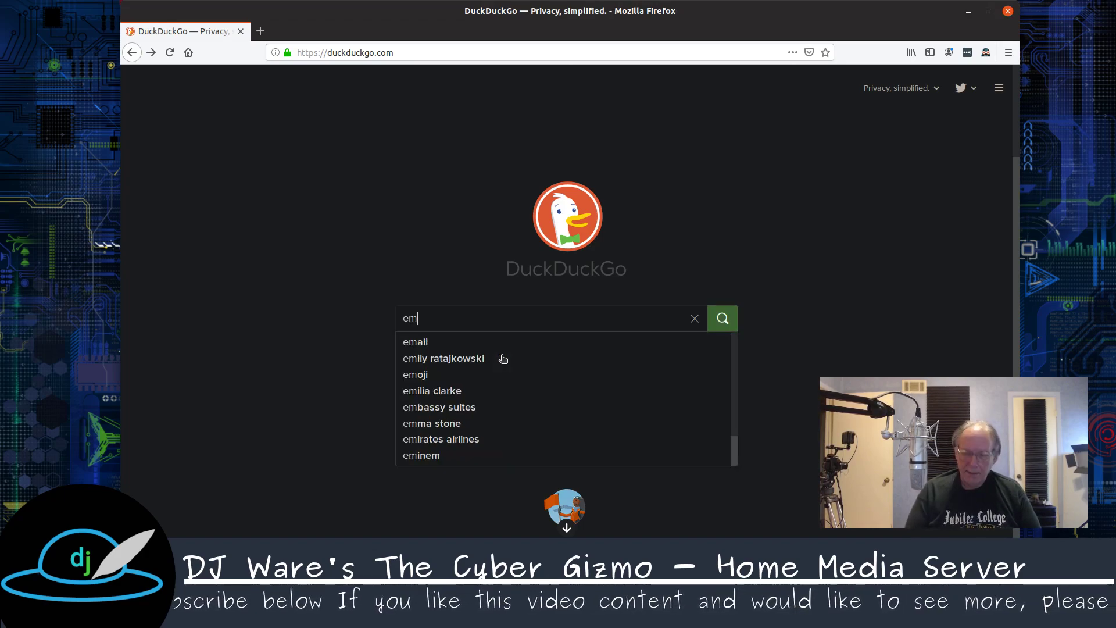
pyautogui.write('by')
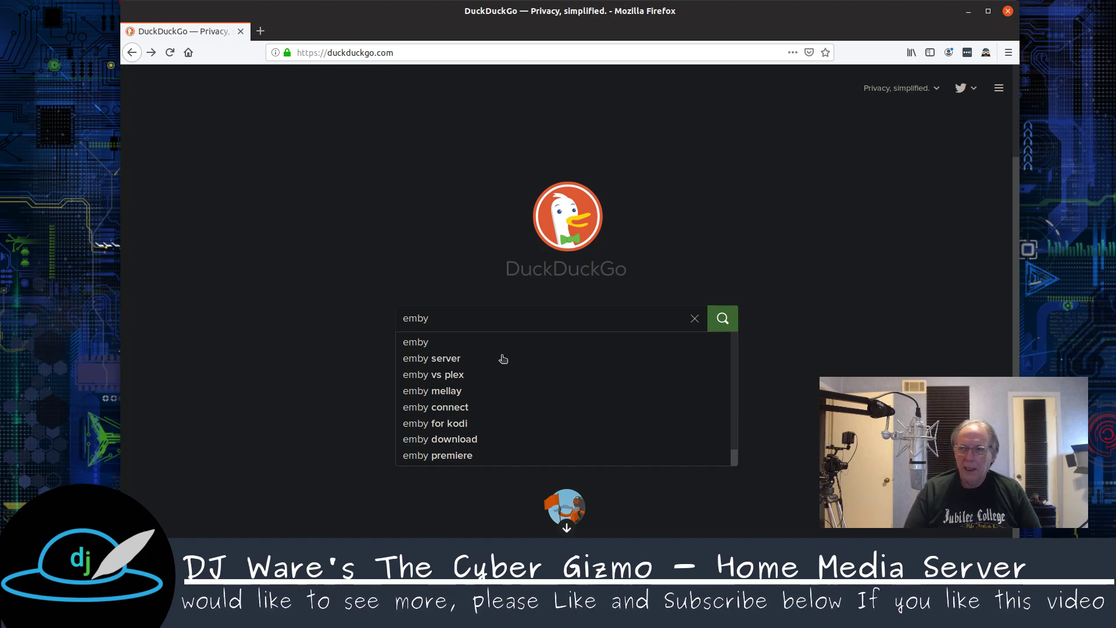
pyautogui.press('Return')
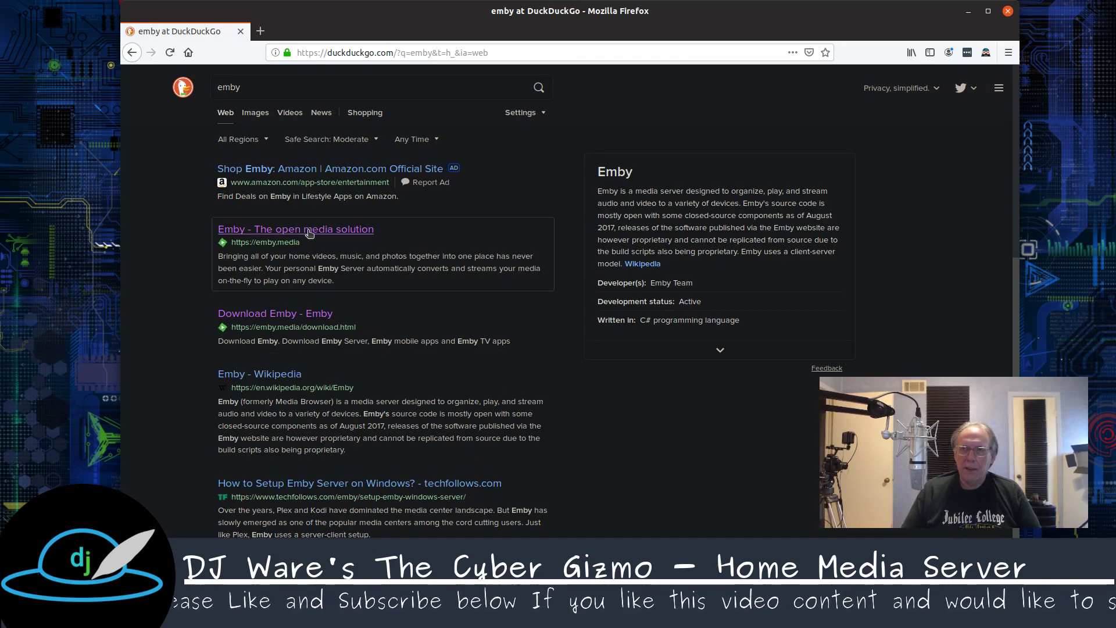
pyautogui.click(309, 230)
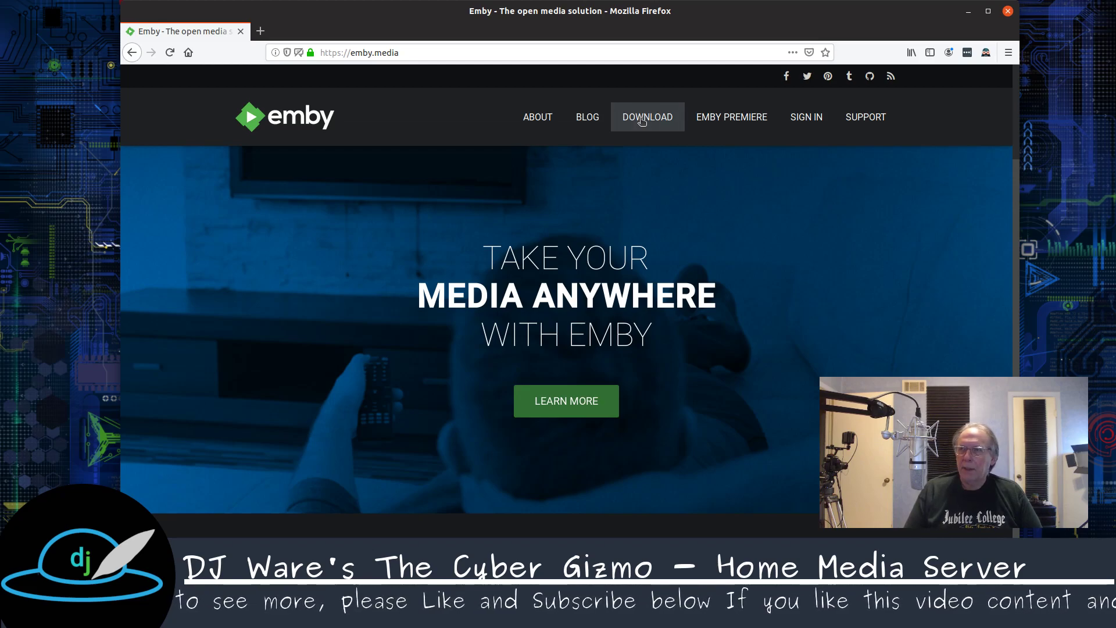
pyautogui.click(642, 119)
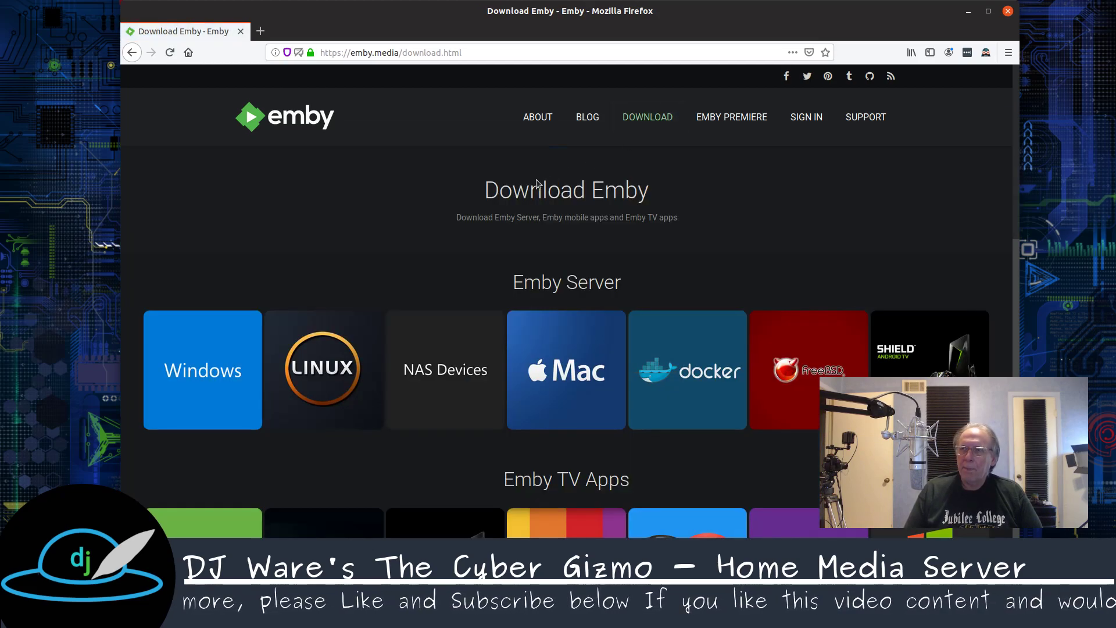
# Look through the download page for the platforms offered for Emby Server, Emby TV Apps and Emby Mobile Apps
pyautogui.scroll(-1, 209, 220)
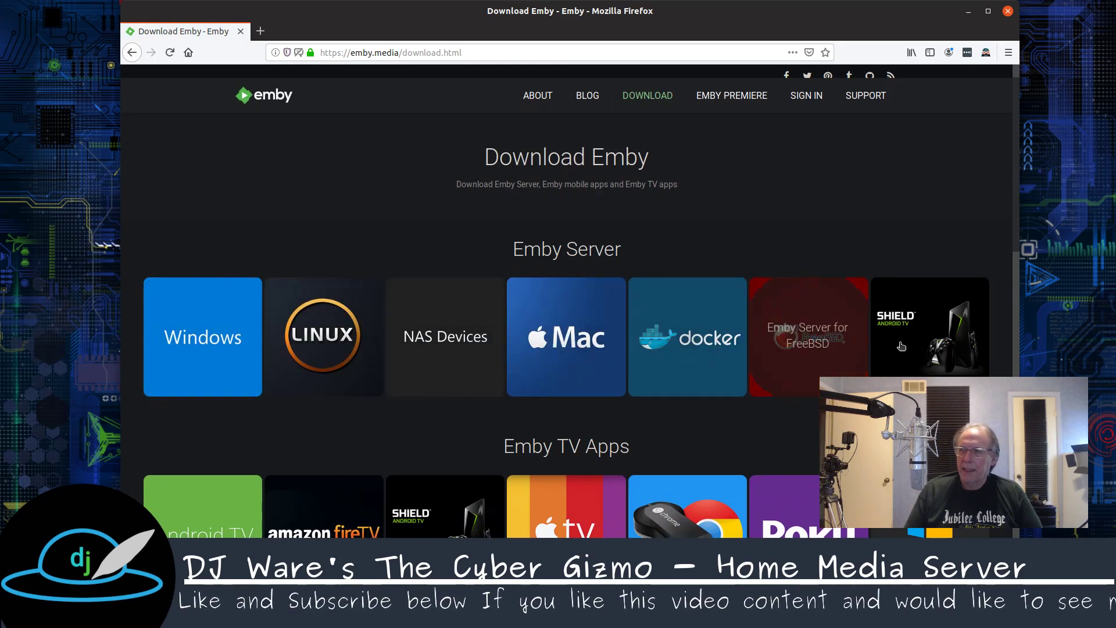
pyautogui.scroll(-3, 870, 212)
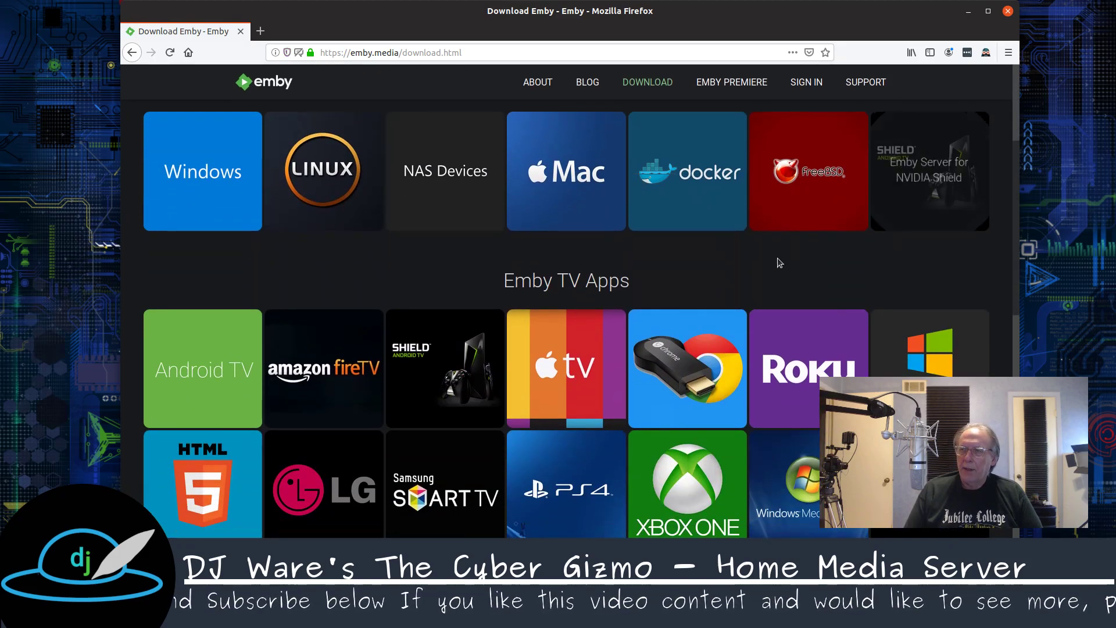
pyautogui.scroll(-1, 390, 276)
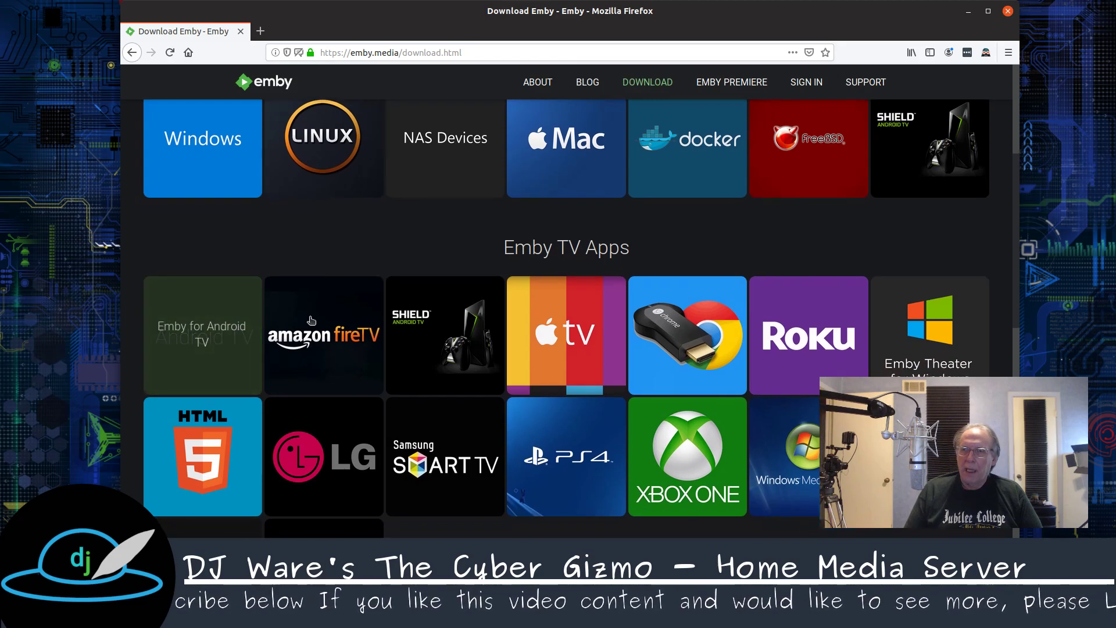
pyautogui.scroll(-2, 959, 324)
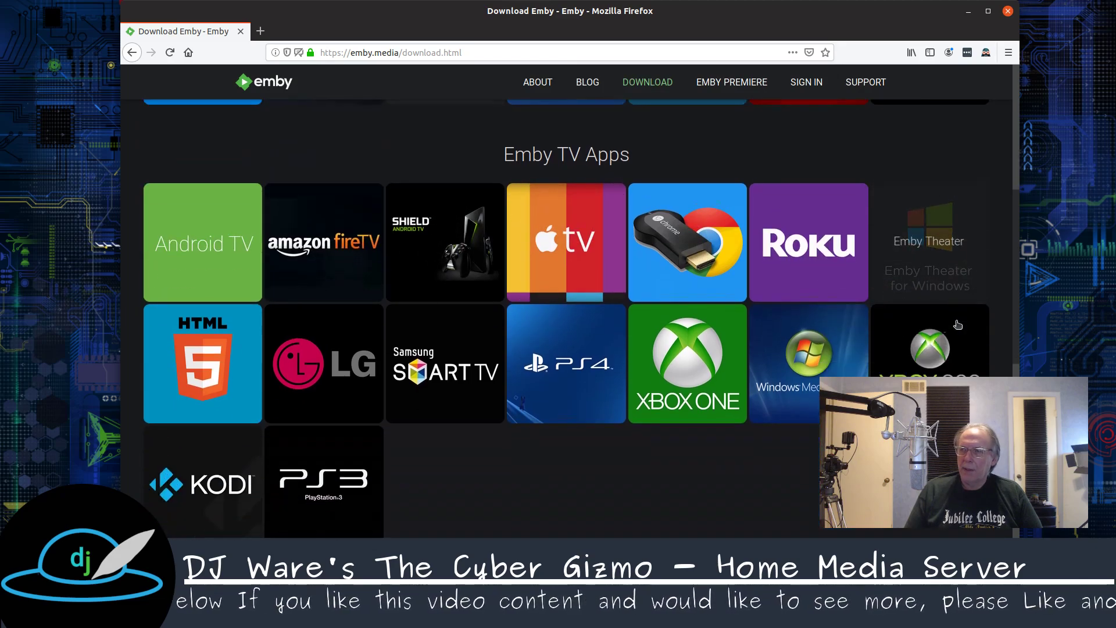
pyautogui.scroll(-1, 958, 325)
pyautogui.scroll(5, 429, 393)
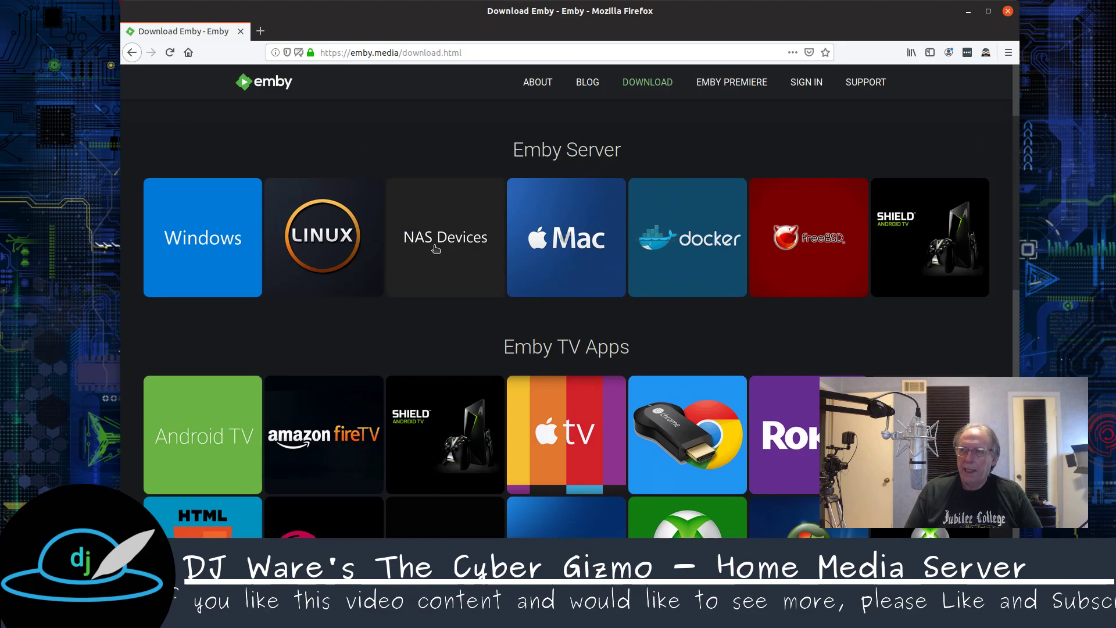
pyautogui.scroll(-3, 655, 474)
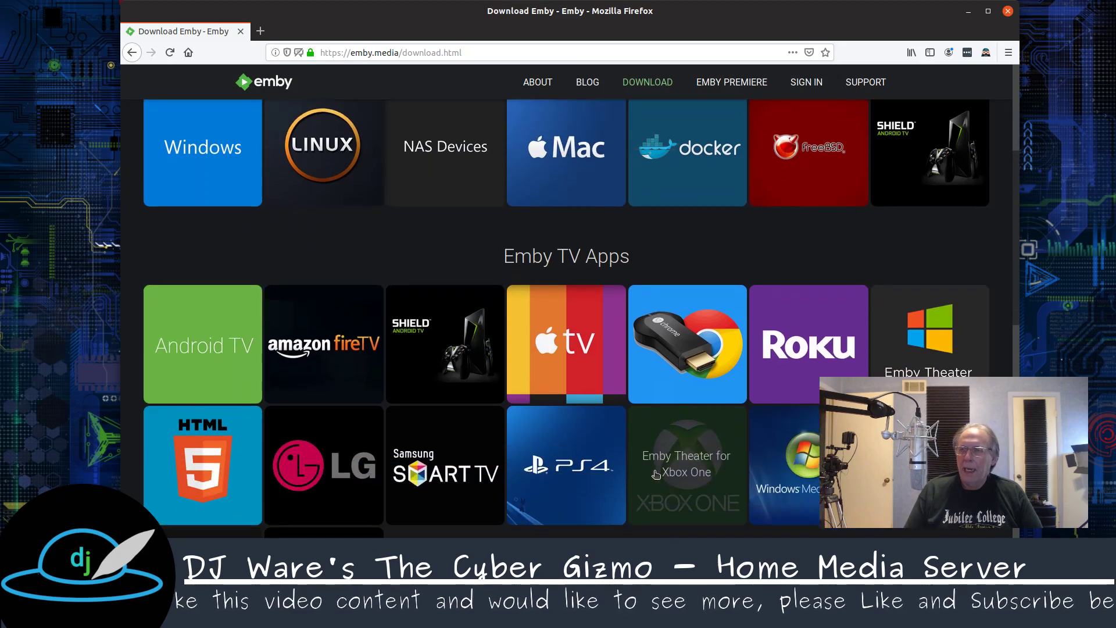
pyautogui.scroll(-6, 656, 474)
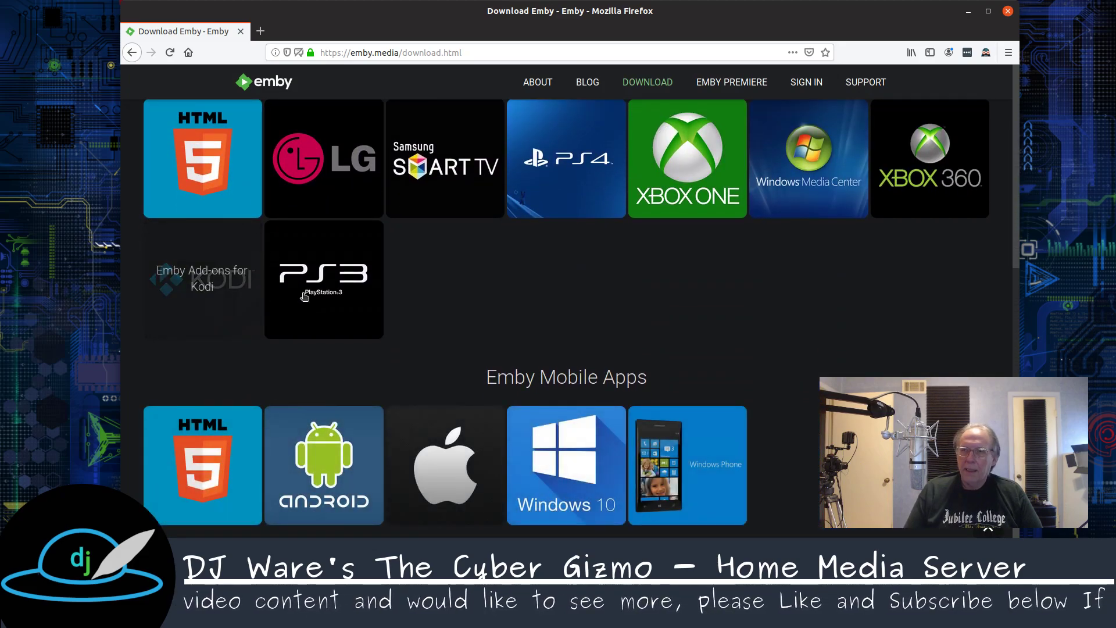
pyautogui.scroll(-3, 843, 354)
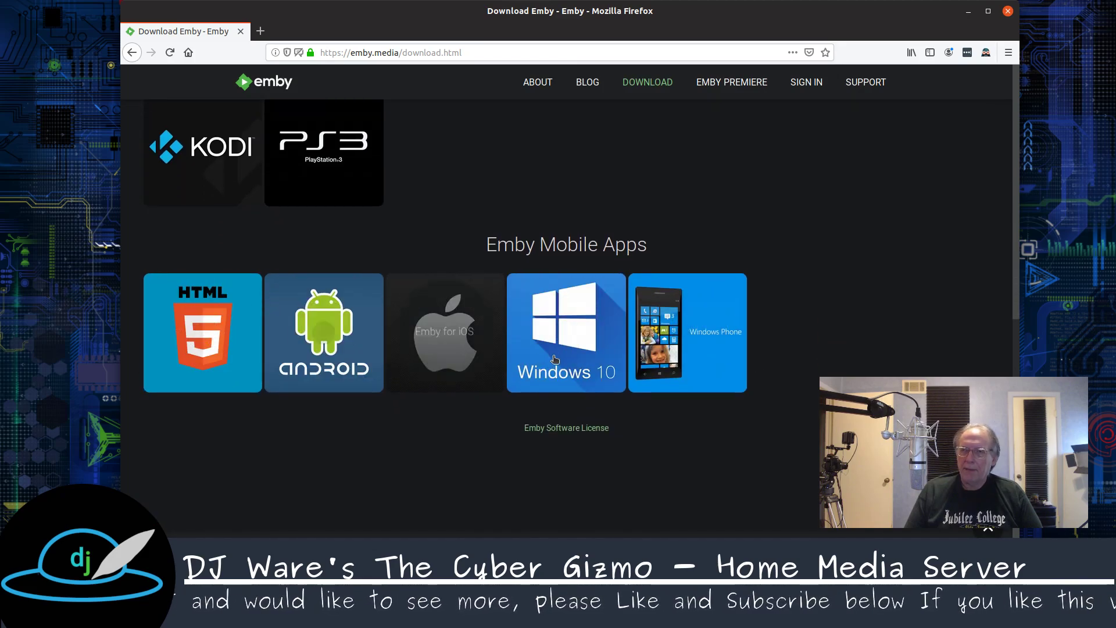
pyautogui.scroll(3, 849, 372)
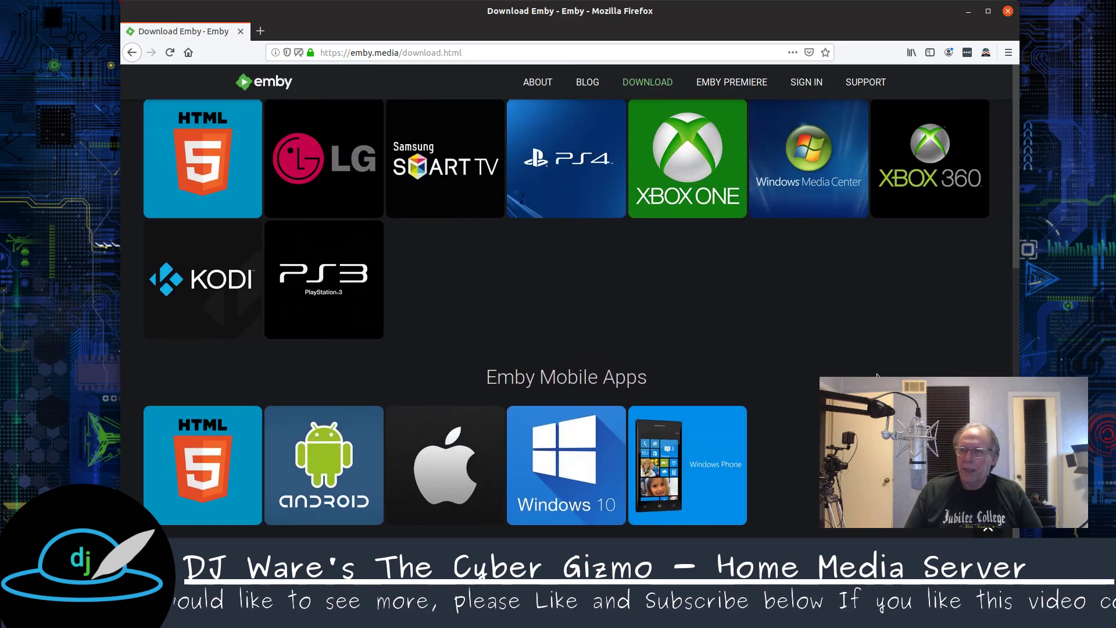
pyautogui.scroll(-3, 860, 378)
pyautogui.scroll(6, 874, 356)
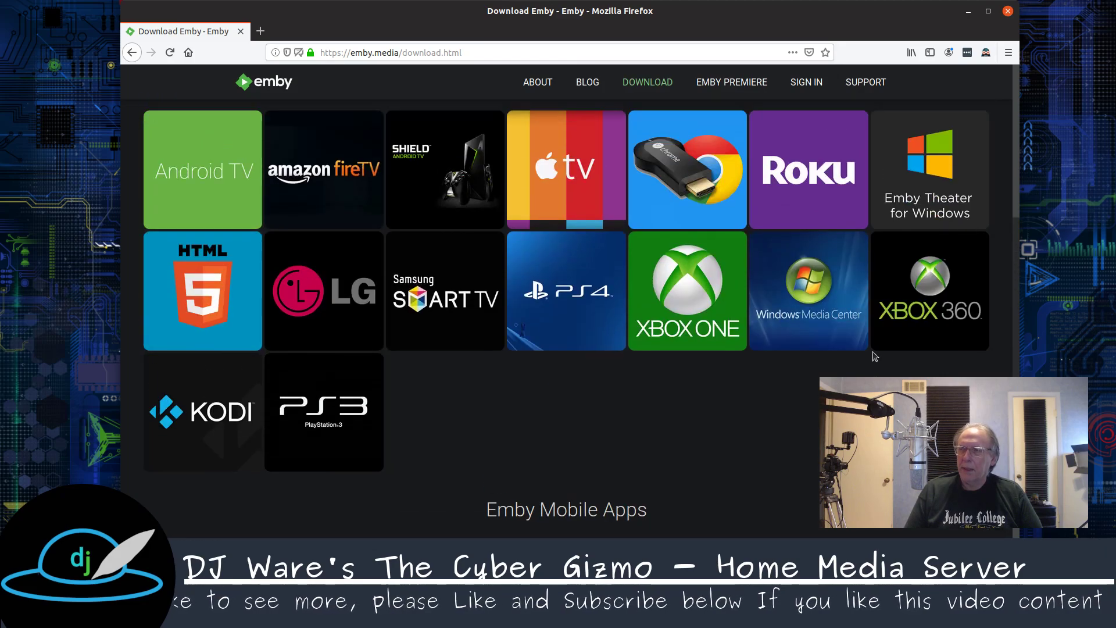
pyautogui.scroll(8, 874, 357)
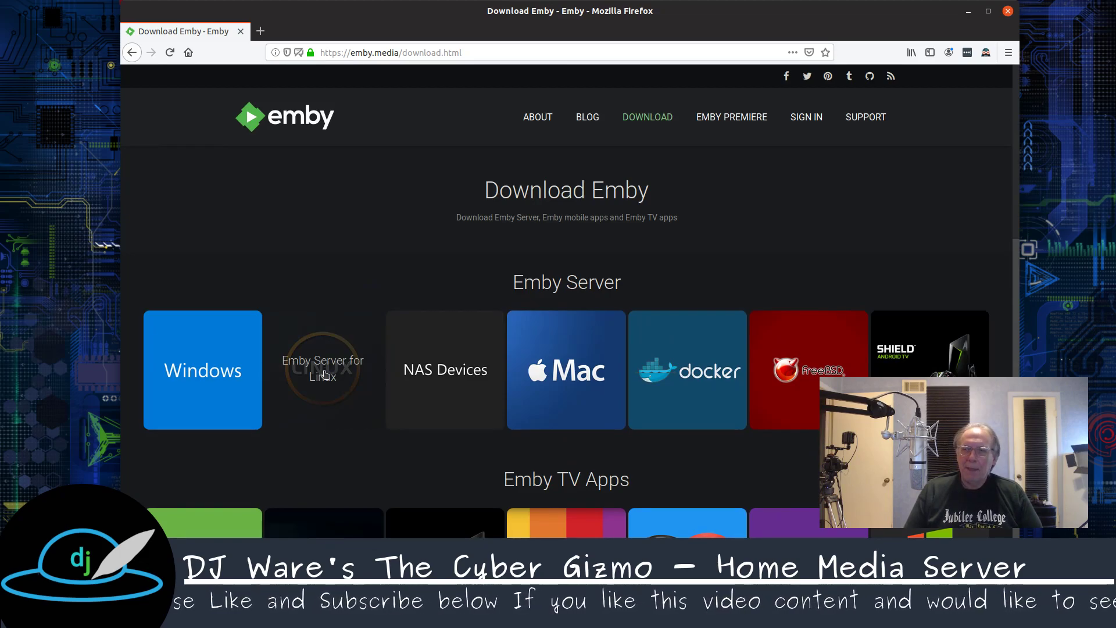
# Open the Emby Server for Linux page and check the available operating systems, keeping Ubuntu selected
pyautogui.click(324, 374)
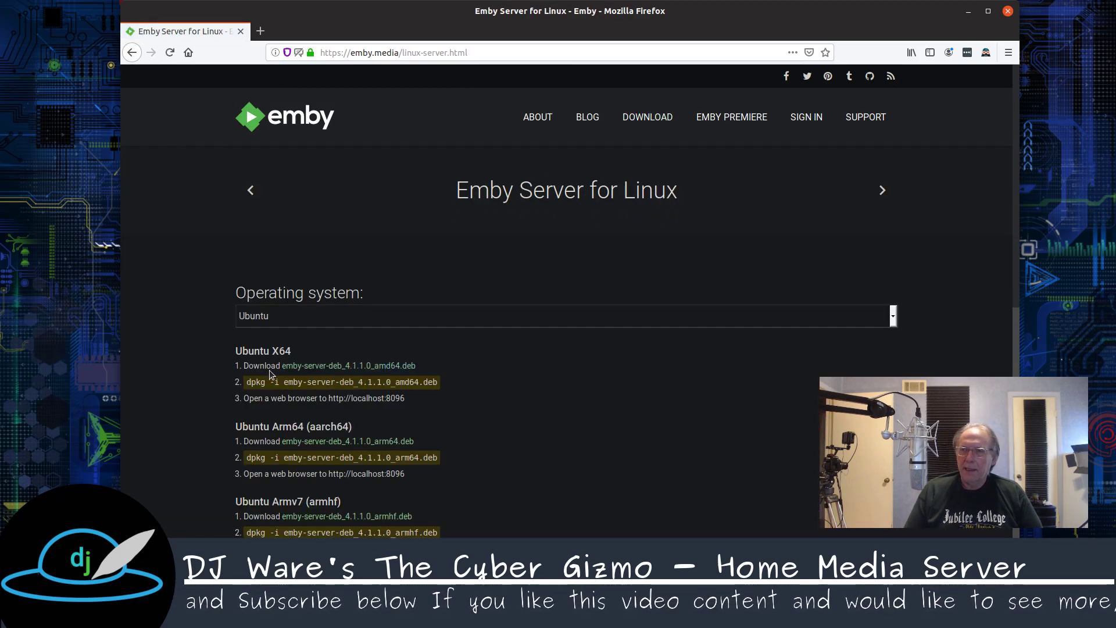
pyautogui.scroll(-3, 179, 365)
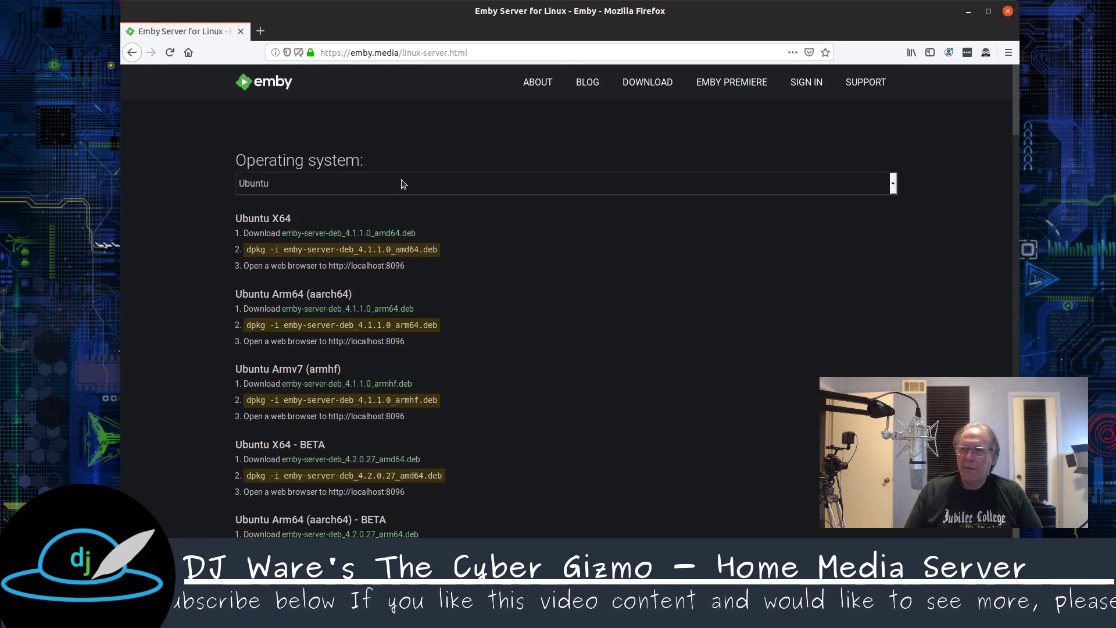
pyautogui.click(401, 183)
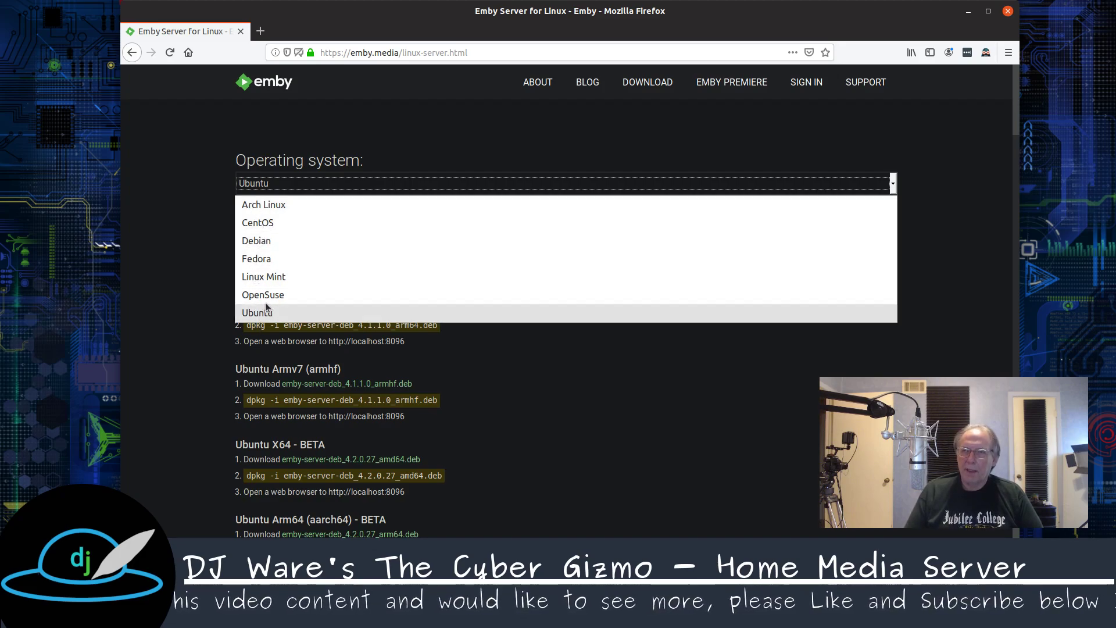
pyautogui.click(675, 399)
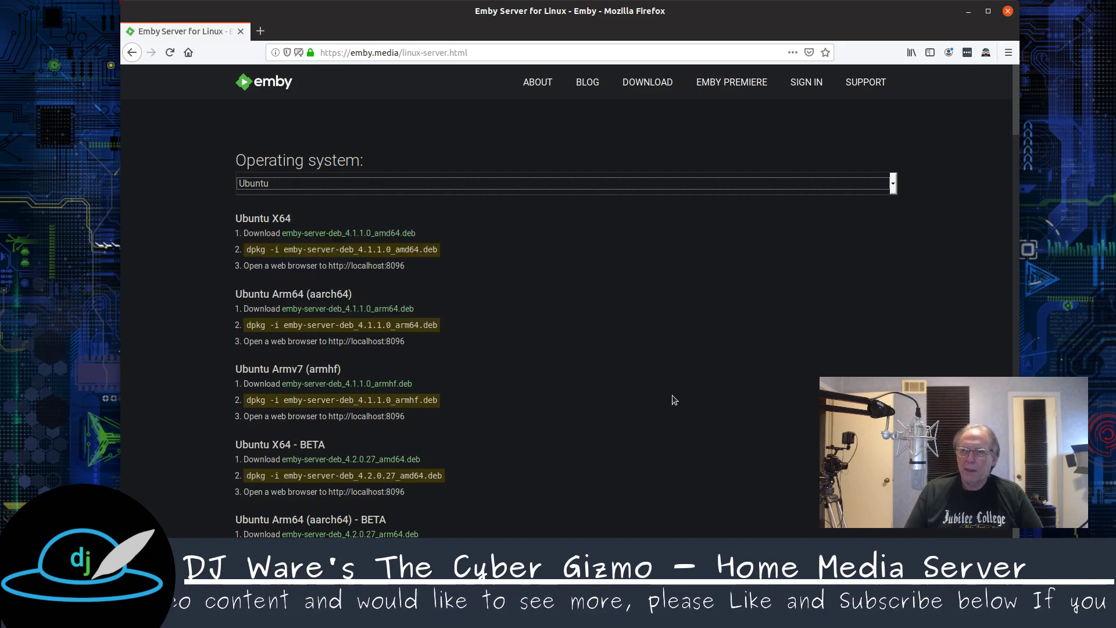
# Copy the link address of the stable Ubuntu Armv7 package emby-server-deb_4.1.1.0_armhf.deb
pyautogui.scroll(-2, 656, 398)
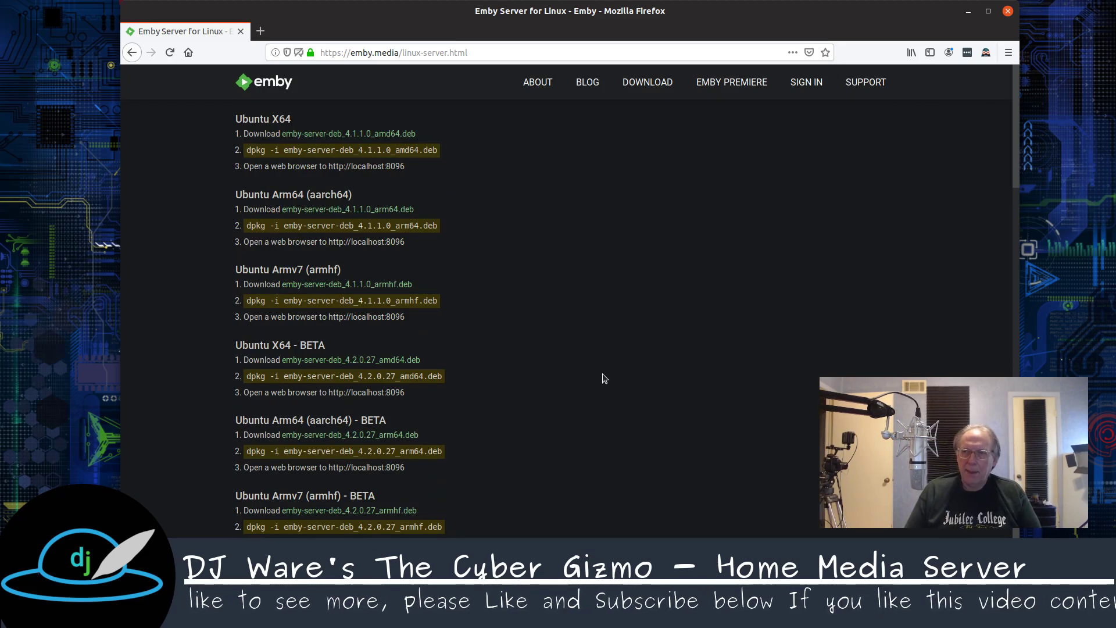
pyautogui.rightClick(358, 287)
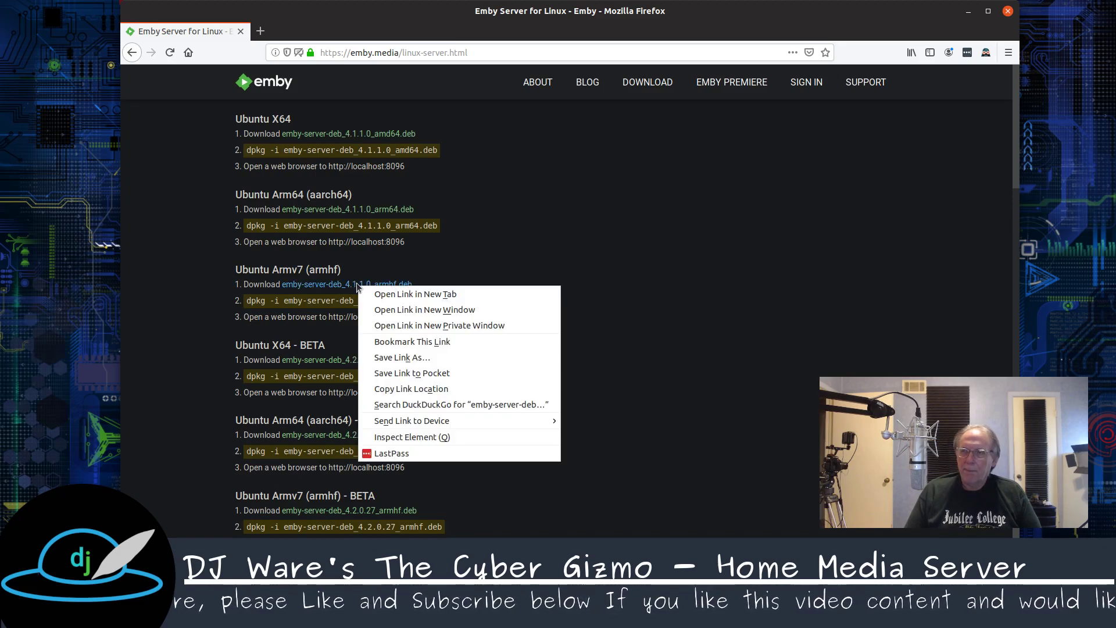
pyautogui.click(390, 394)
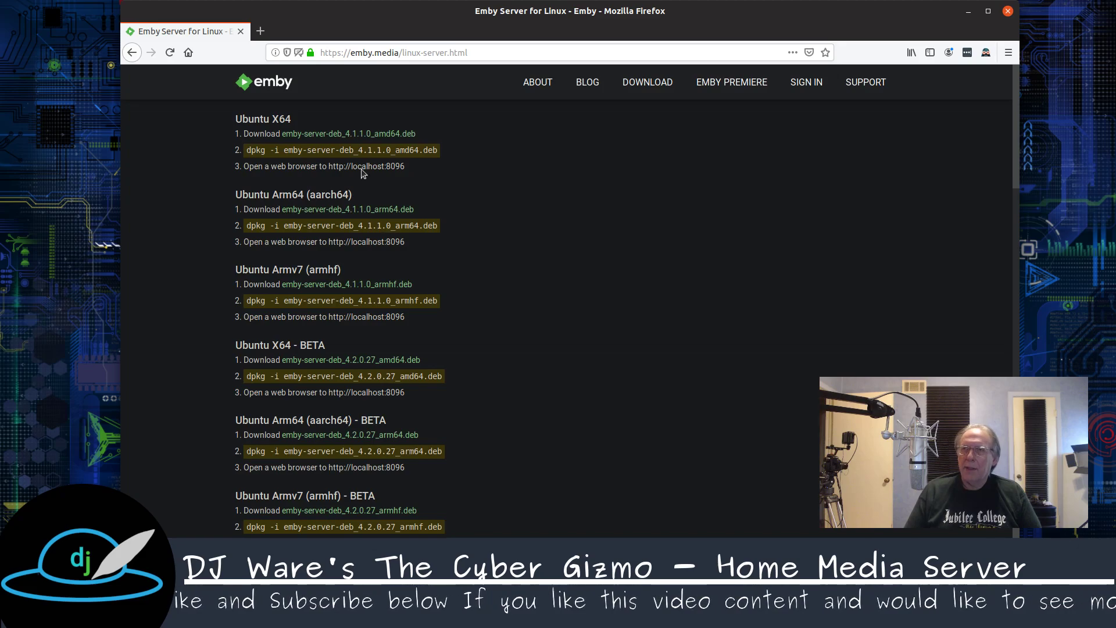
# Switch to the terminal behind the browser and download the package from the copied link with wget
pyautogui.moveTo(340, 33); pyautogui.dragTo(356, 80)
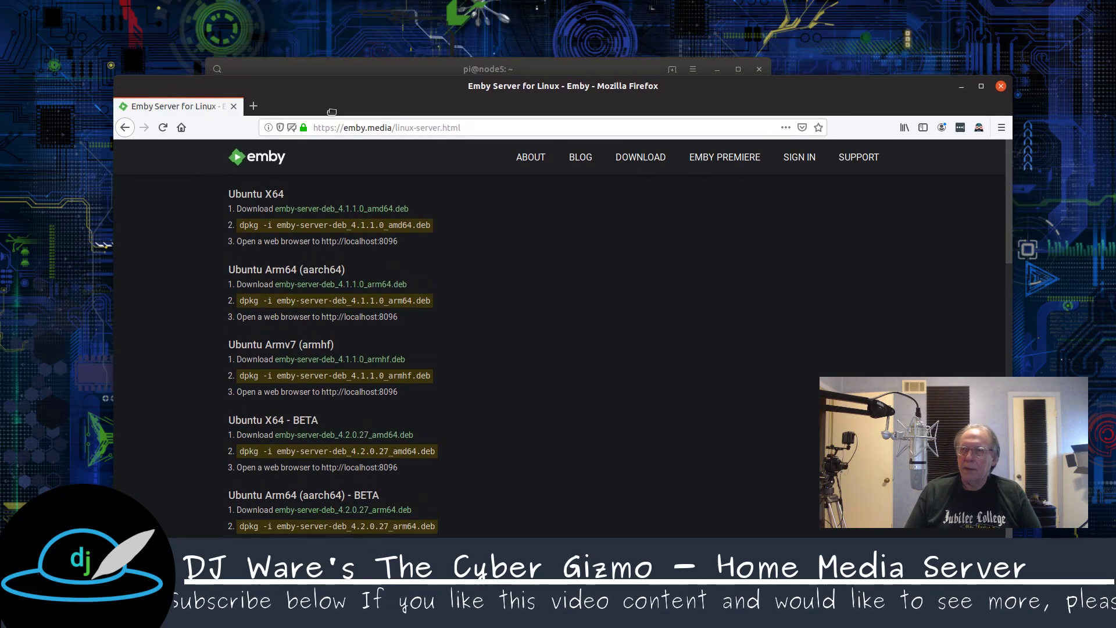
pyautogui.click(359, 68)
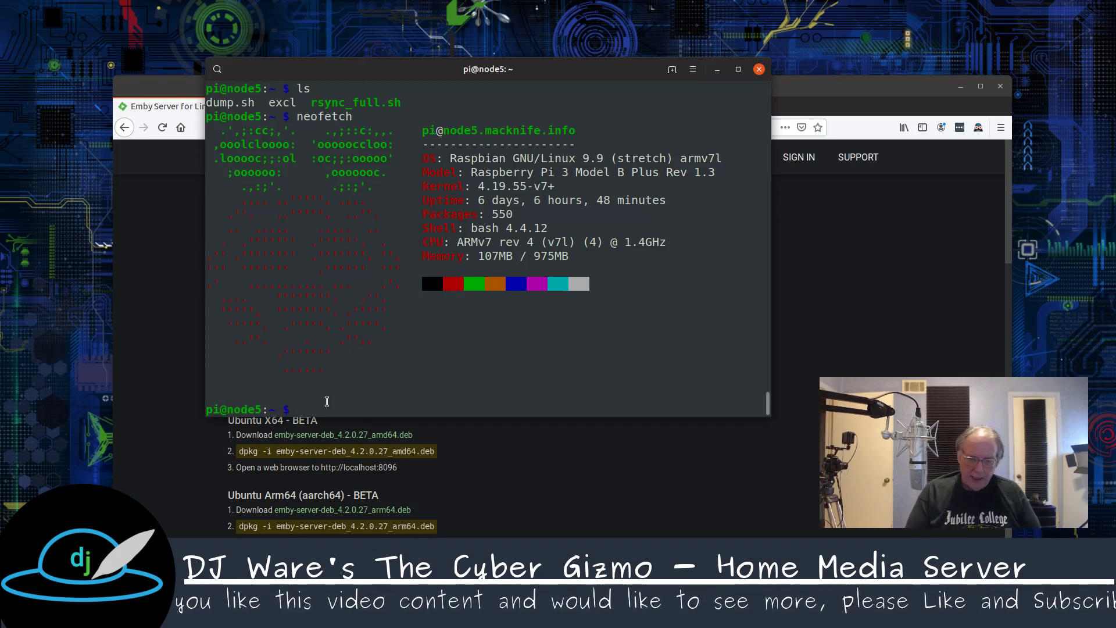
pyautogui.write('wget')
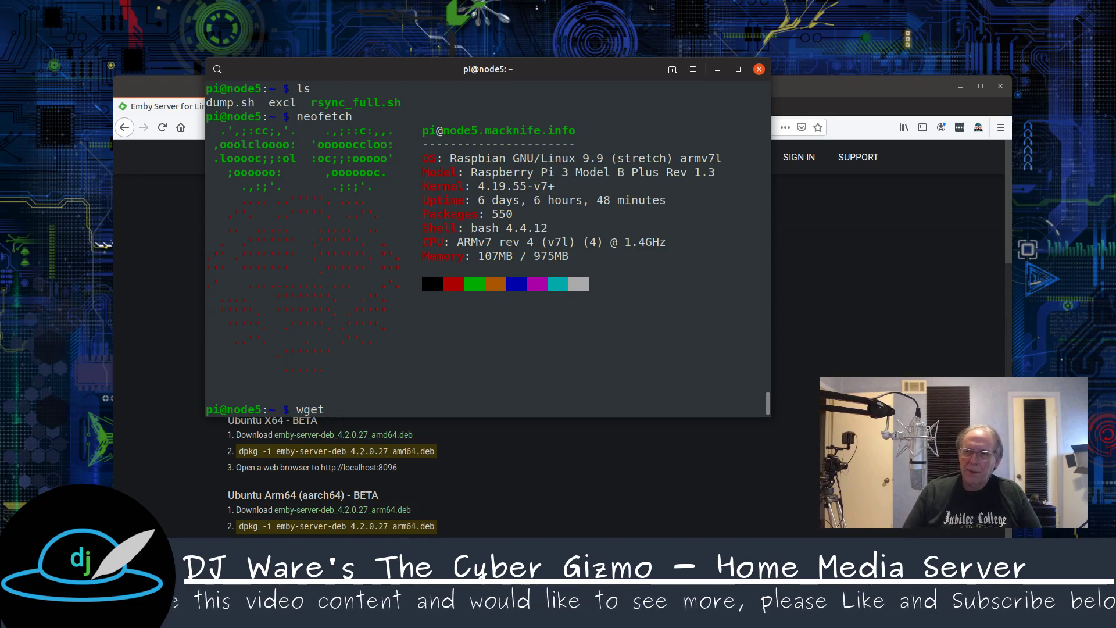
pyautogui.rightClick(411, 399)
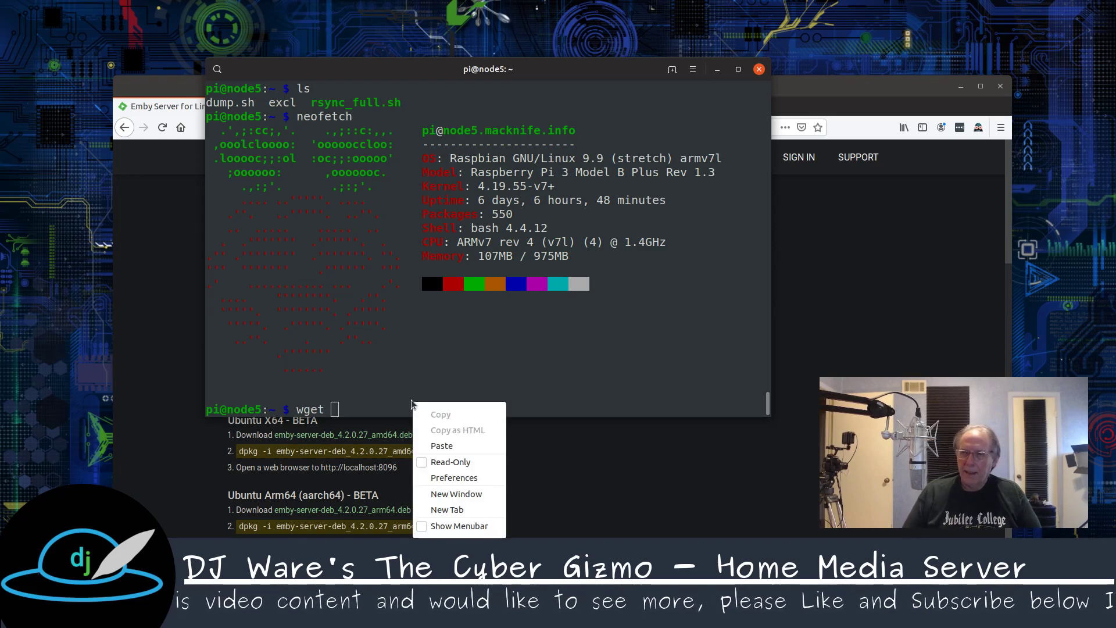
pyautogui.click(447, 447)
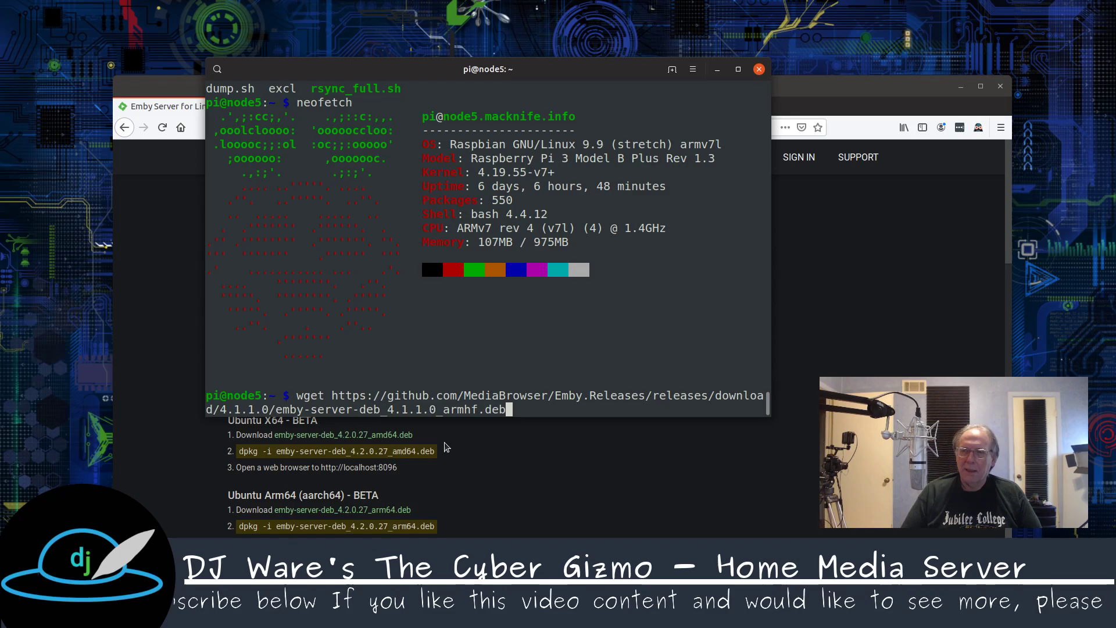
pyautogui.press('Return')
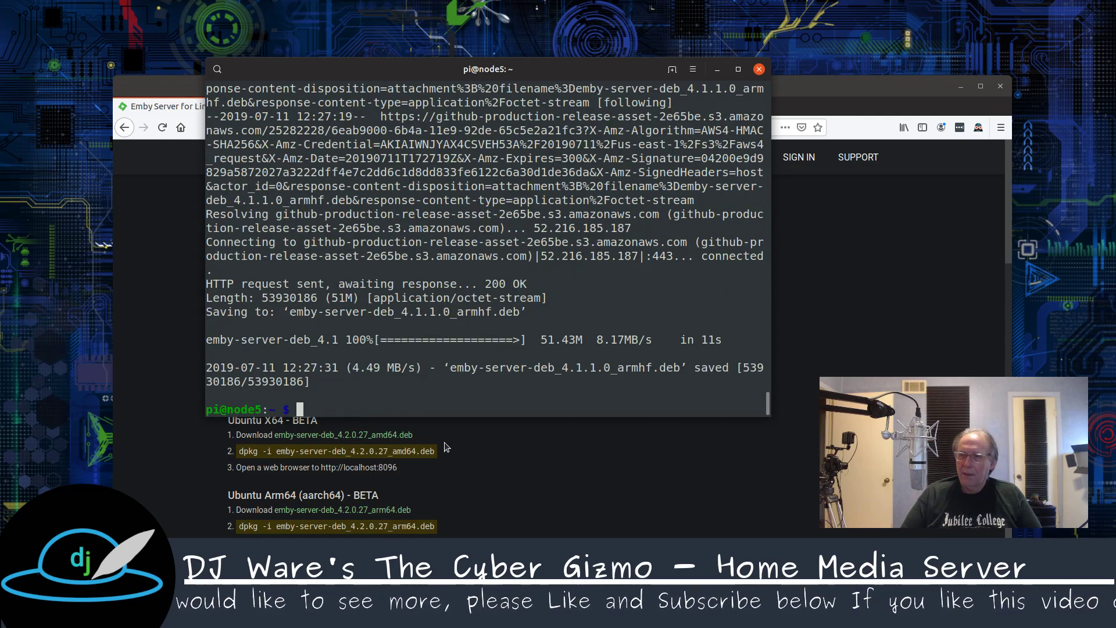
# List the home directory's files in long format with ls -l to check the downloaded package
pyautogui.write('ls -')
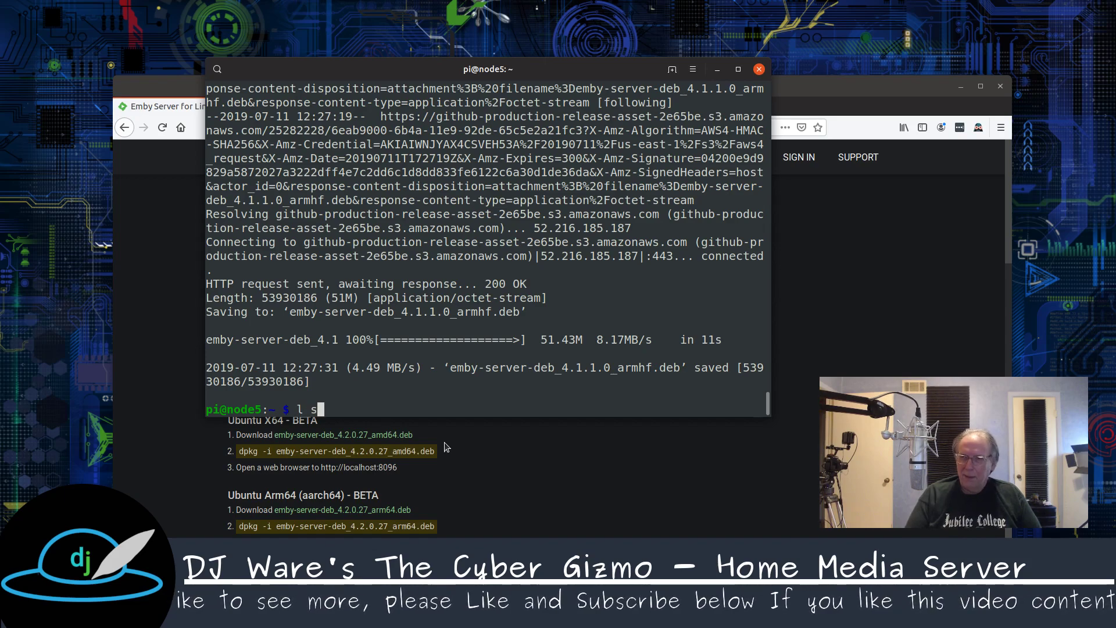
pyautogui.write('l')
pyautogui.press('Return')
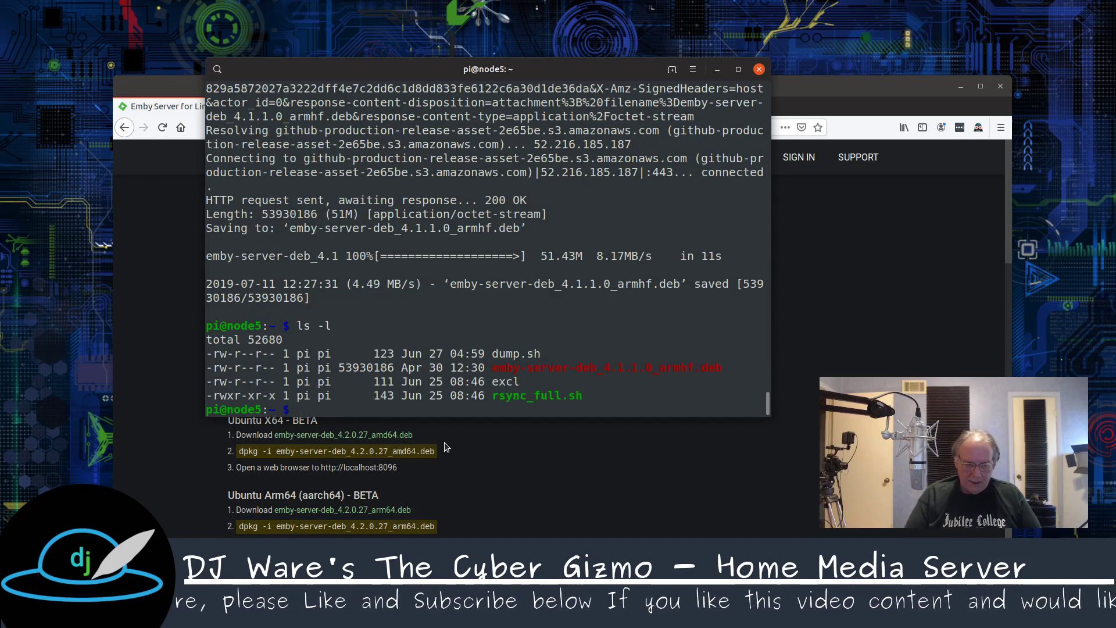
# Install the downloaded package emby-server-deb_4.1.1.0_armhf.deb with sudo dpkg -i
pyautogui.write('sudo dp')
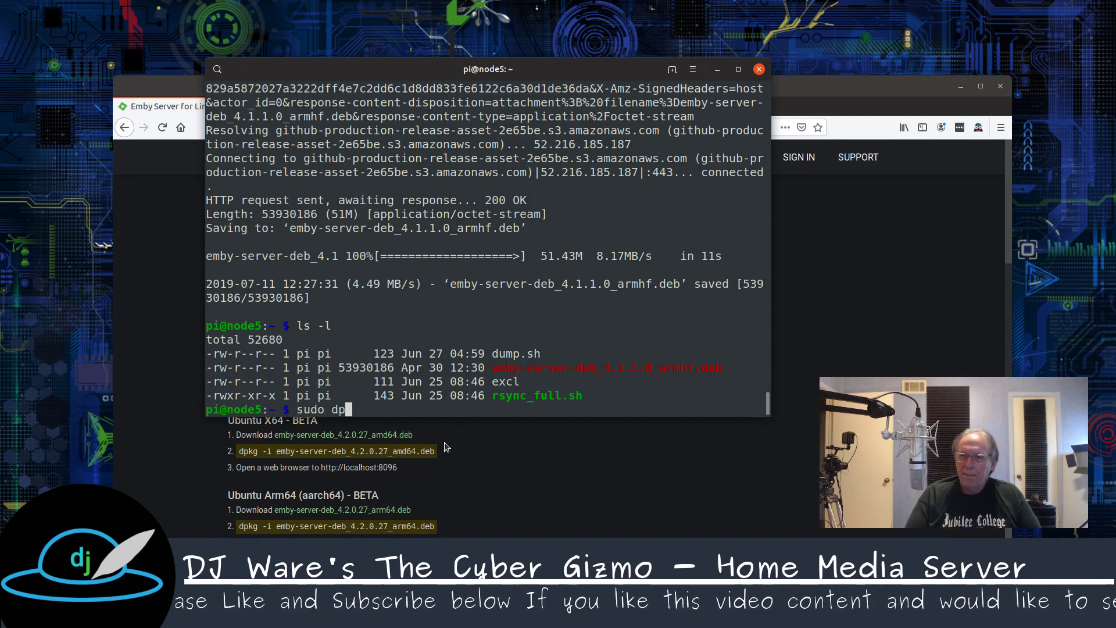
pyautogui.write('kg -i ')
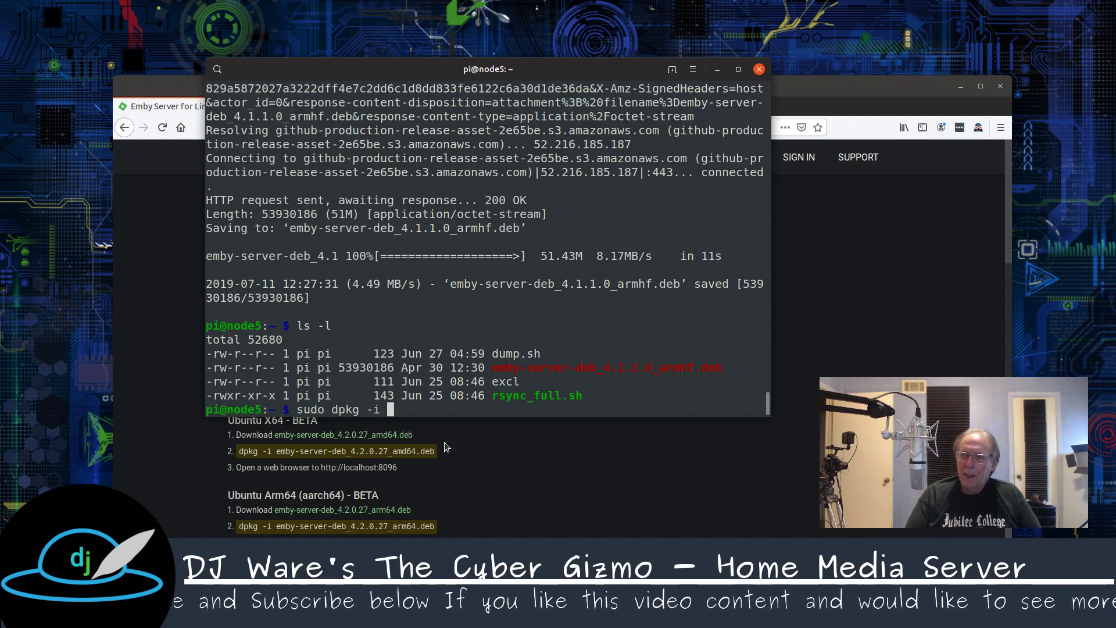
pyautogui.write('em')
pyautogui.press('Tab')
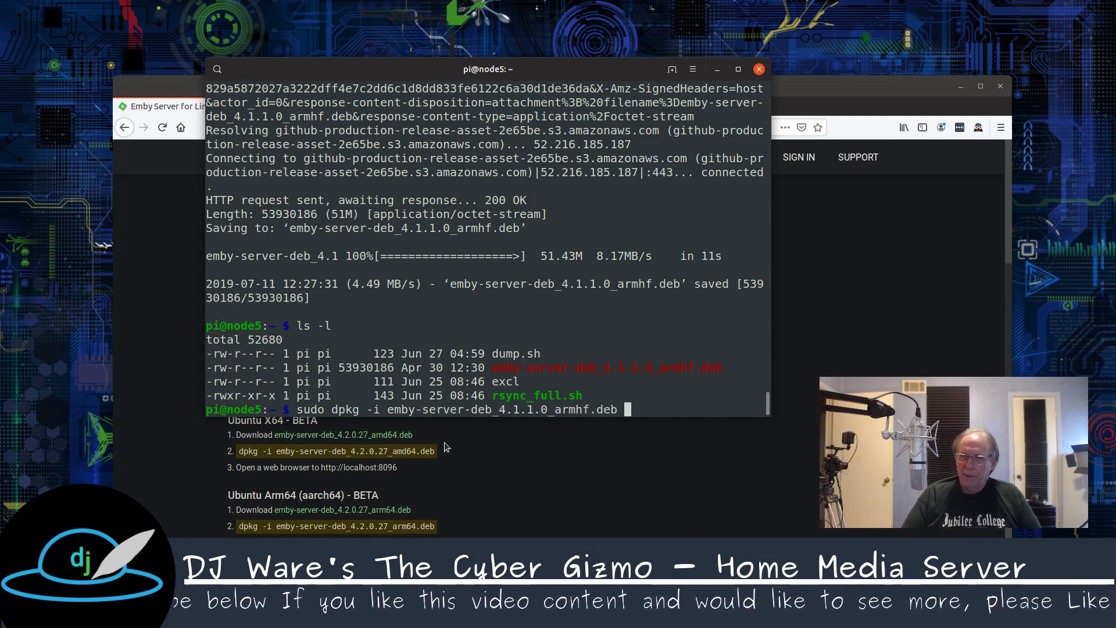
pyautogui.press('Return')
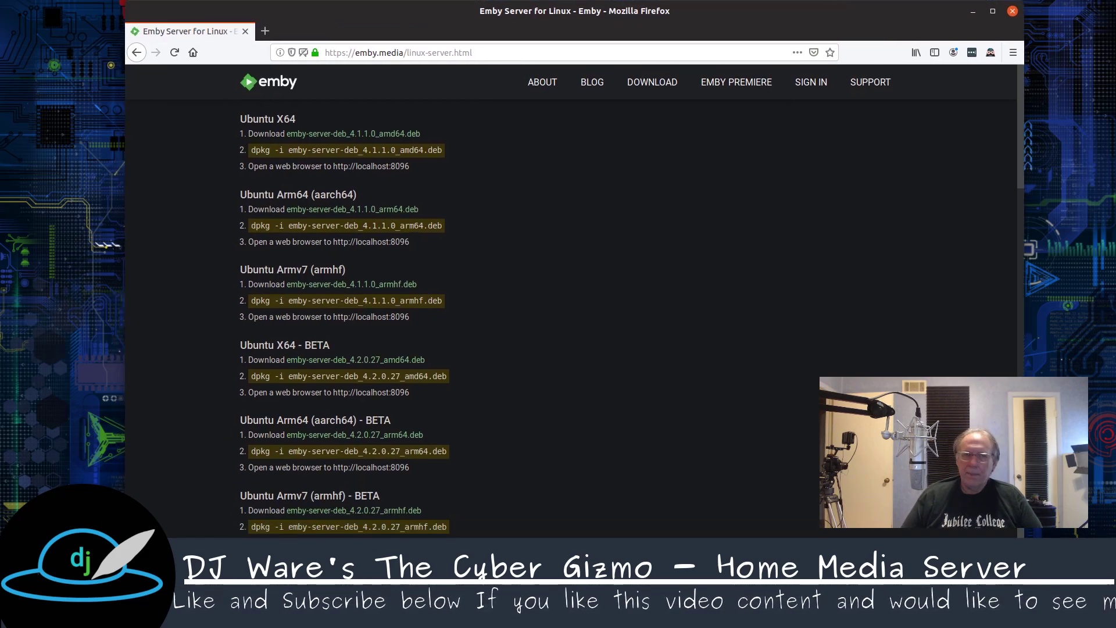
# Return to the terminal and check for running Emby processes with ps -ef | grep emby
pyautogui.hotkey('alt', 'Tab')
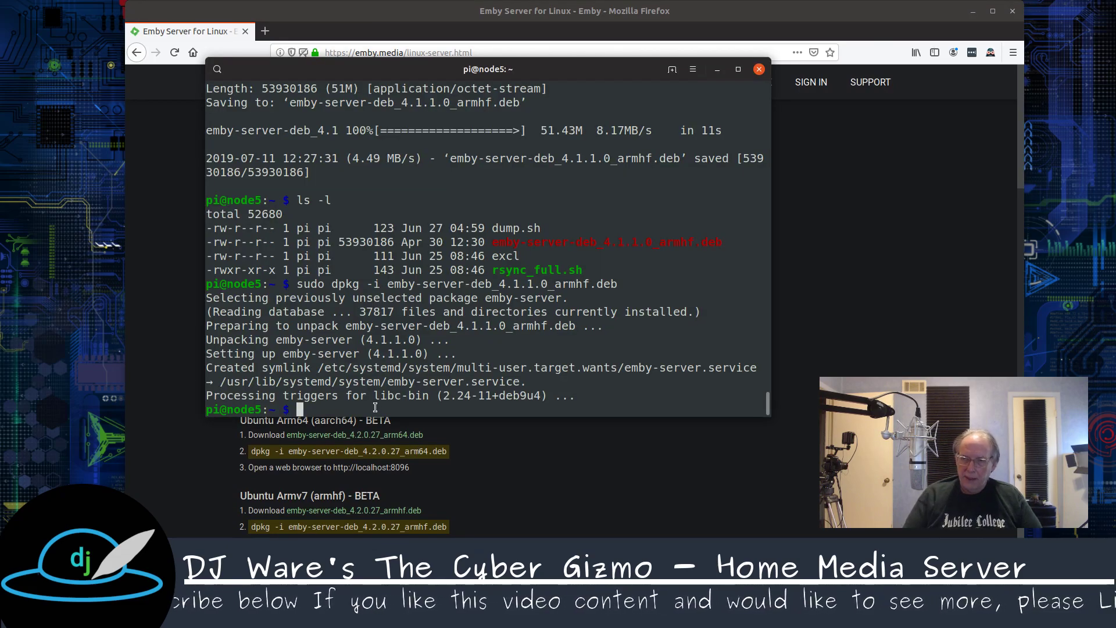
pyautogui.write('ps -ef ')
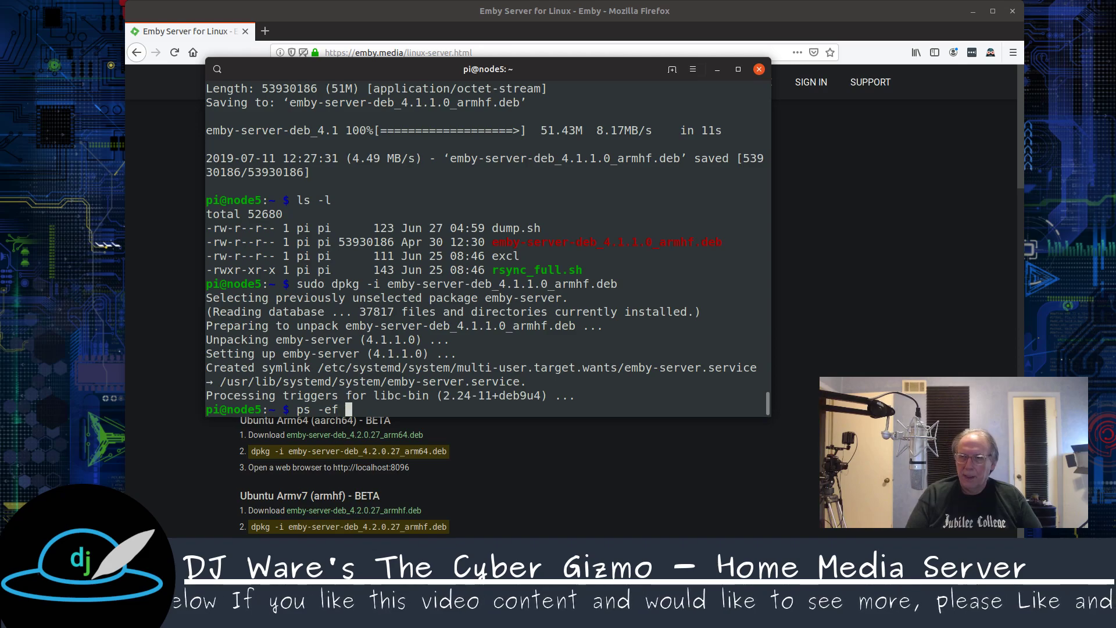
pyautogui.write('| grep s')
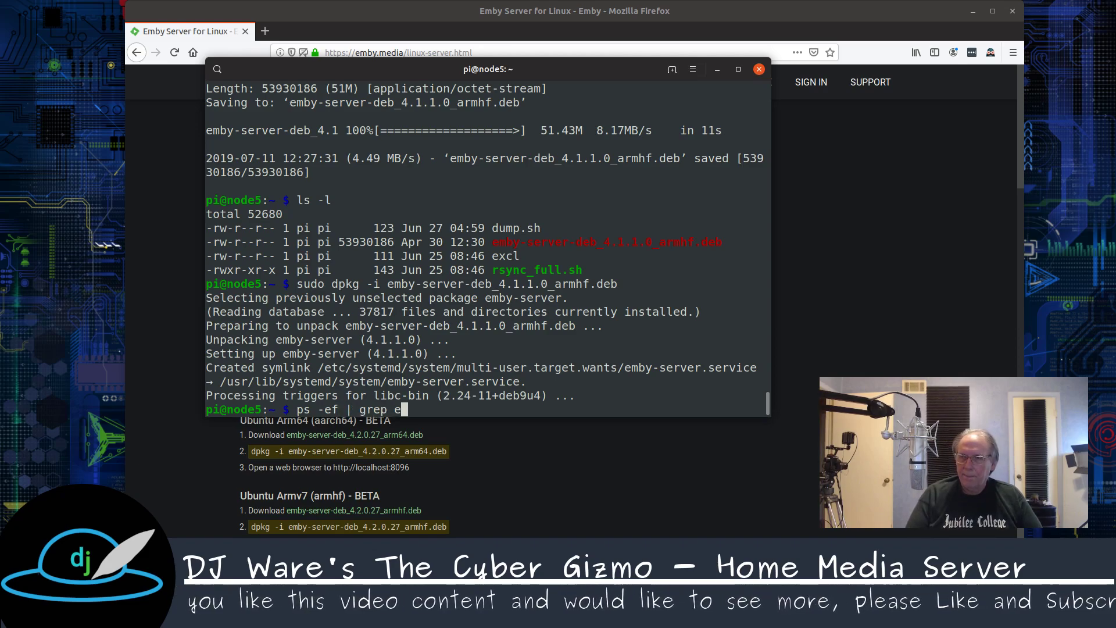
pyautogui.write('mby')
pyautogui.press('Return')
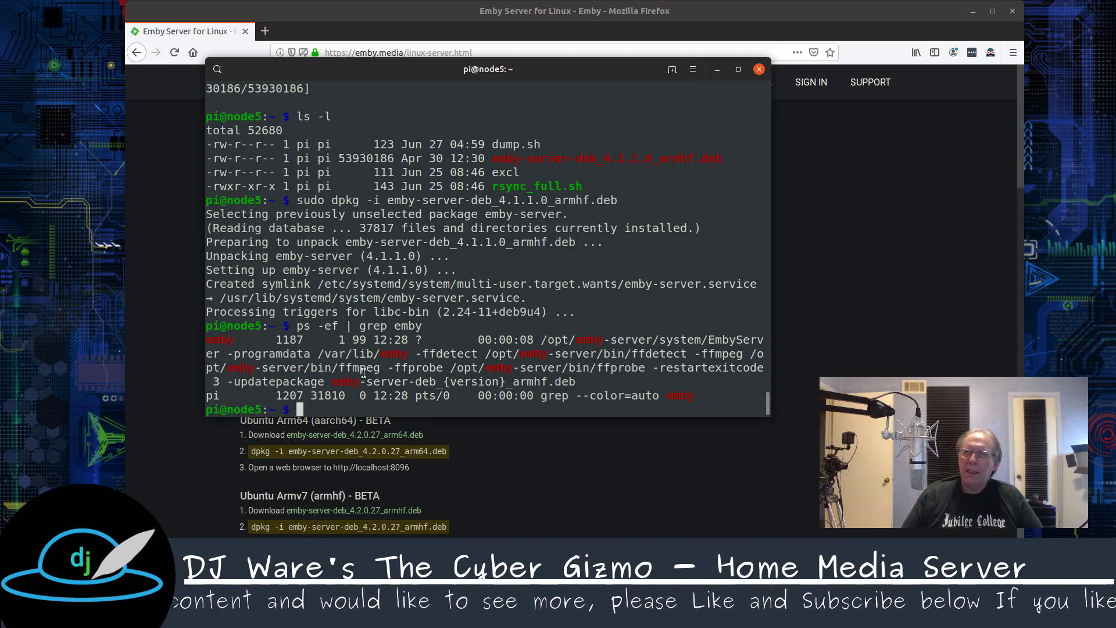
# Switch to the browser and open node5.macknife.info:8096 in a new tab to reach the Emby setup wizard
pyautogui.click(345, 36)
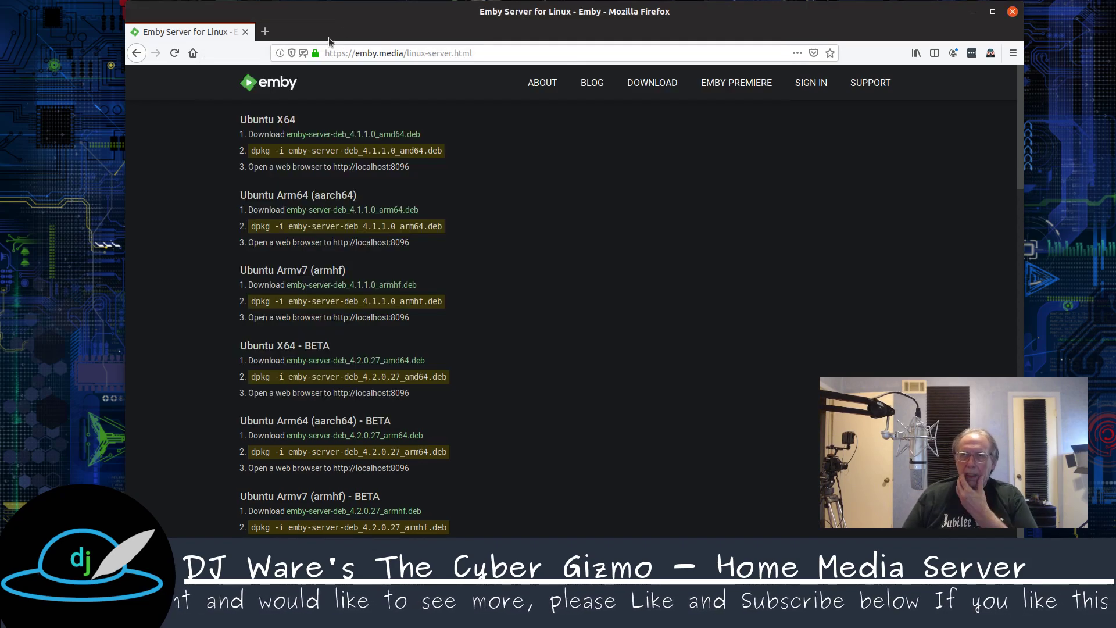
pyautogui.click(264, 32)
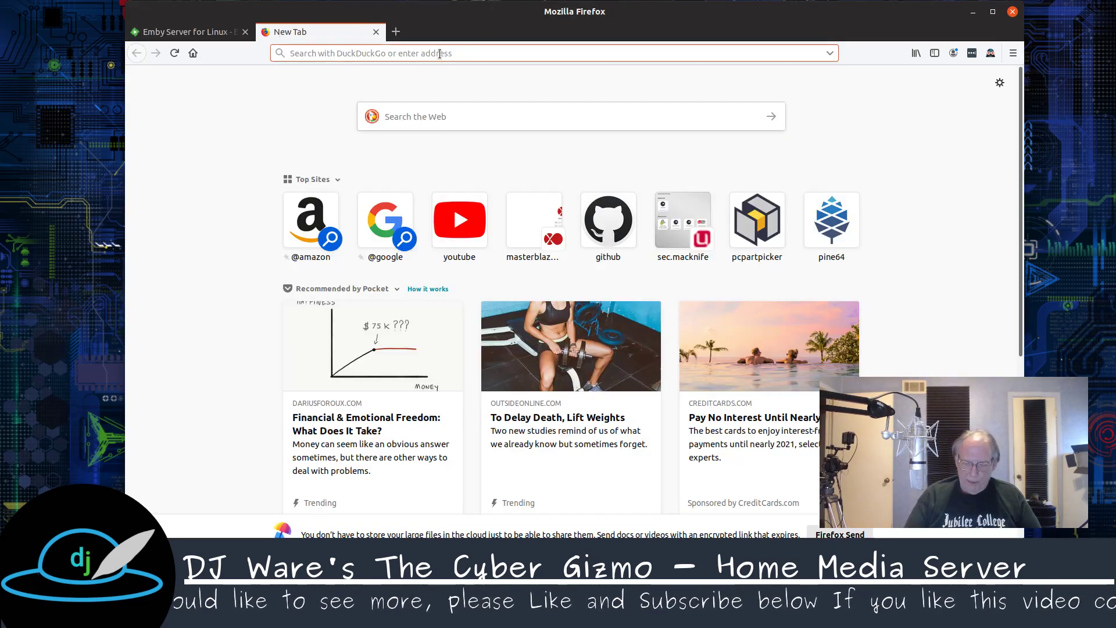
pyautogui.write('node5.macknife.info:8096/')
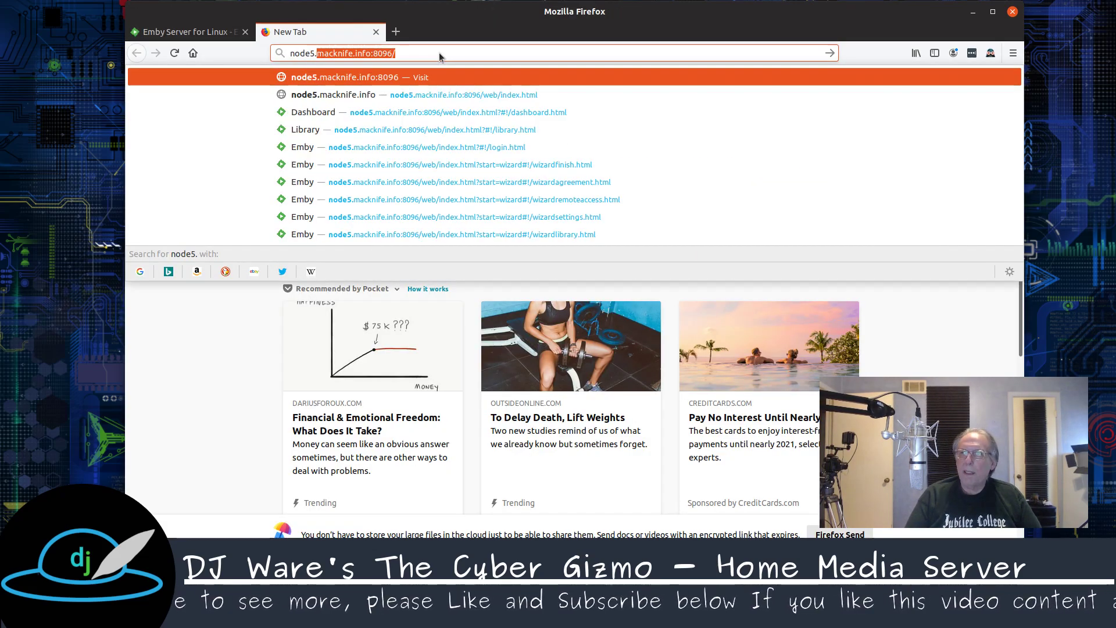
pyautogui.press('Return')
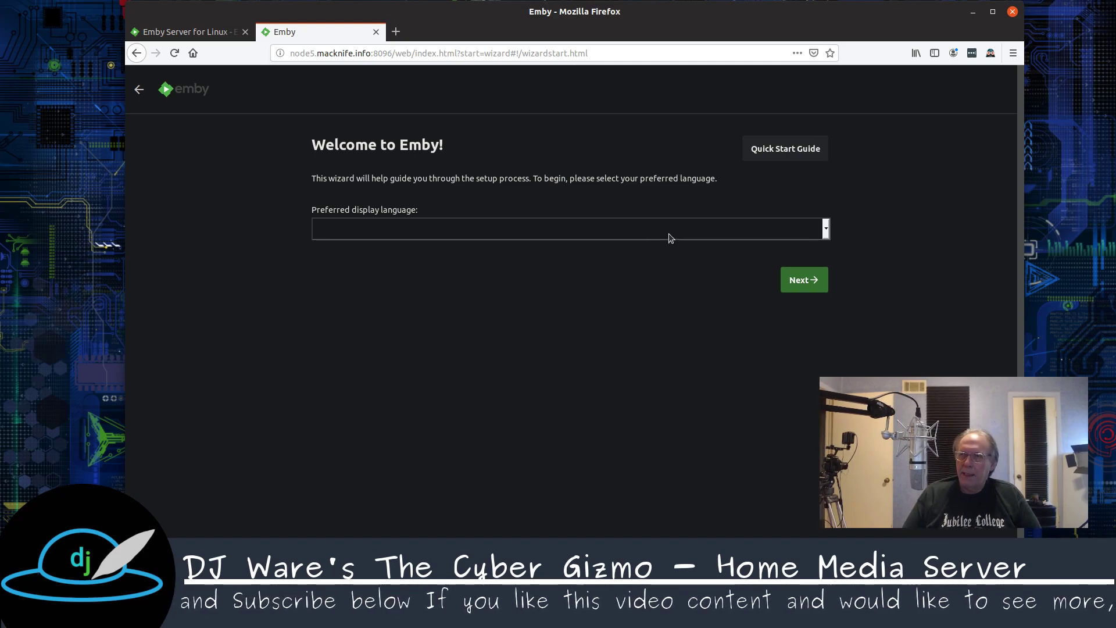
# Set the preferred display language to English (United States) and continue to the first user's setup
pyautogui.click(679, 233)
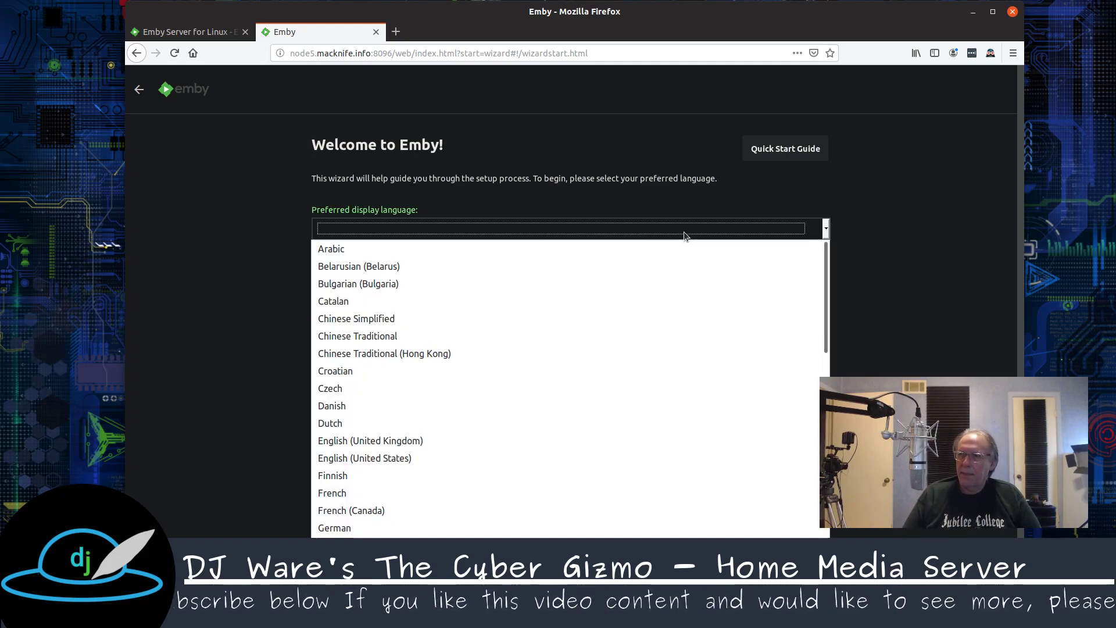
pyautogui.click(425, 459)
pyautogui.click(805, 281)
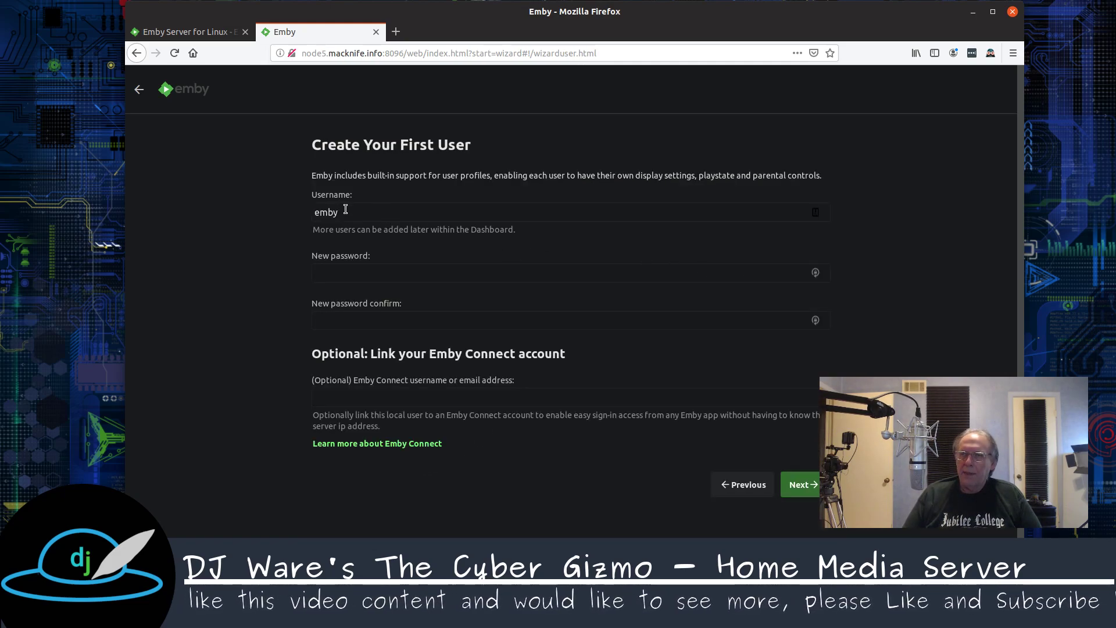
# Create the first user with a new username and confirmed password, leave Emby Connect blank, and decline saving the login in the browser
pyautogui.doubleClick(345, 212)
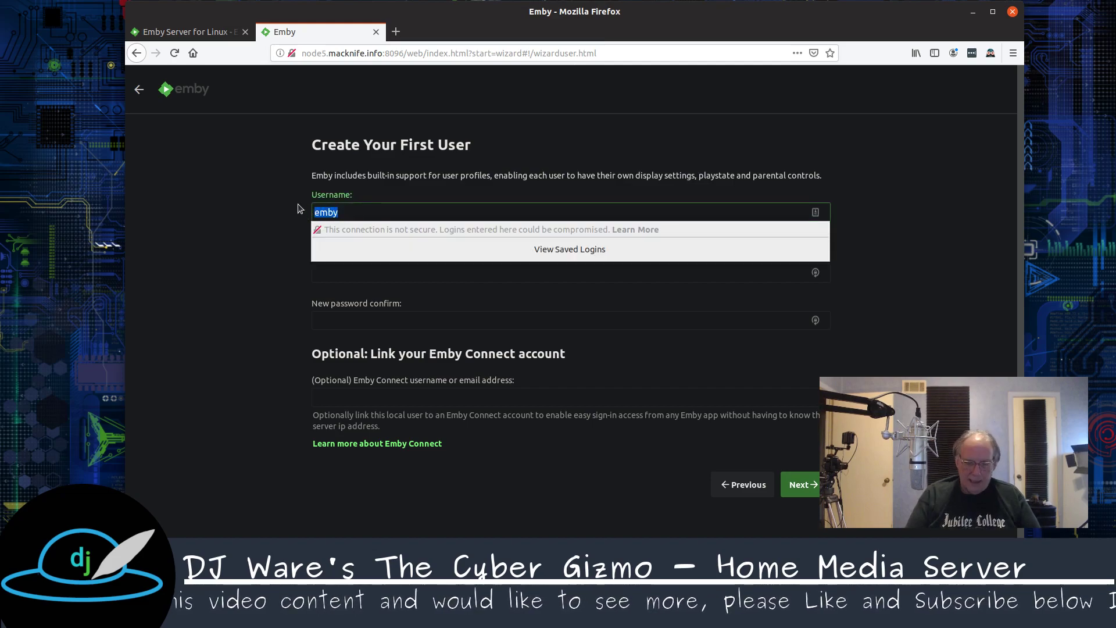
pyautogui.write('djware')
pyautogui.press('Tab')
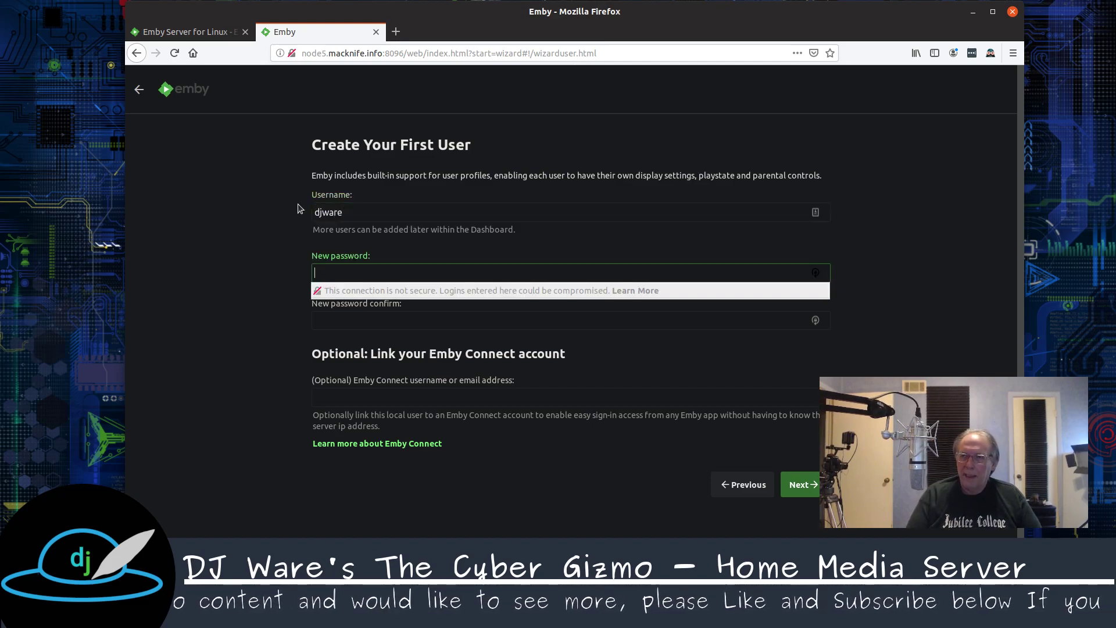
pyautogui.write('********')
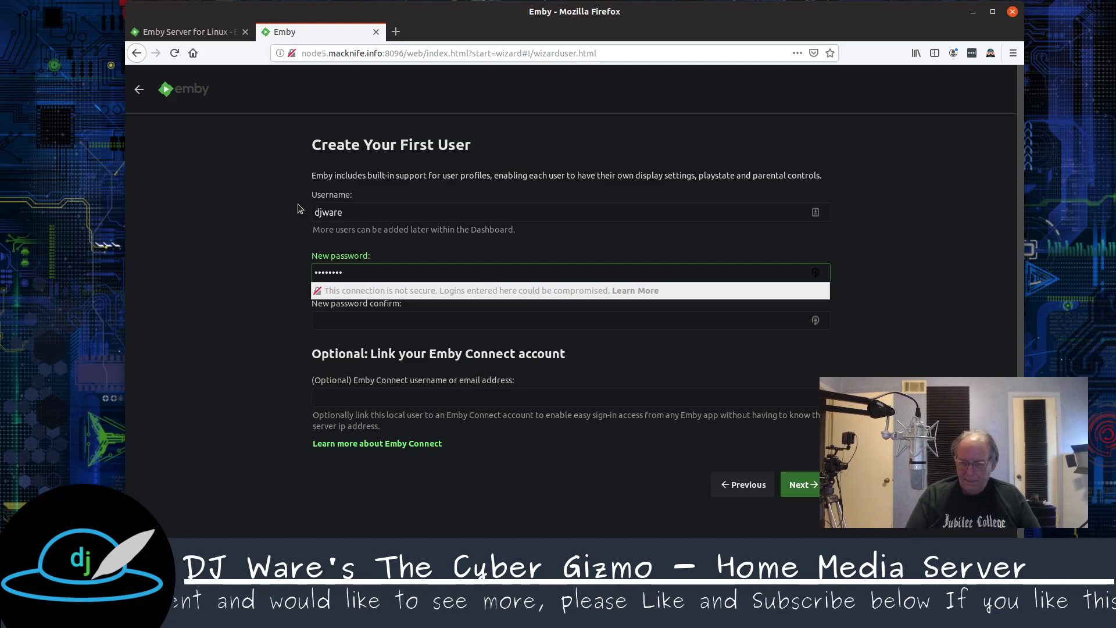
pyautogui.write('**')
pyautogui.press('Tab')
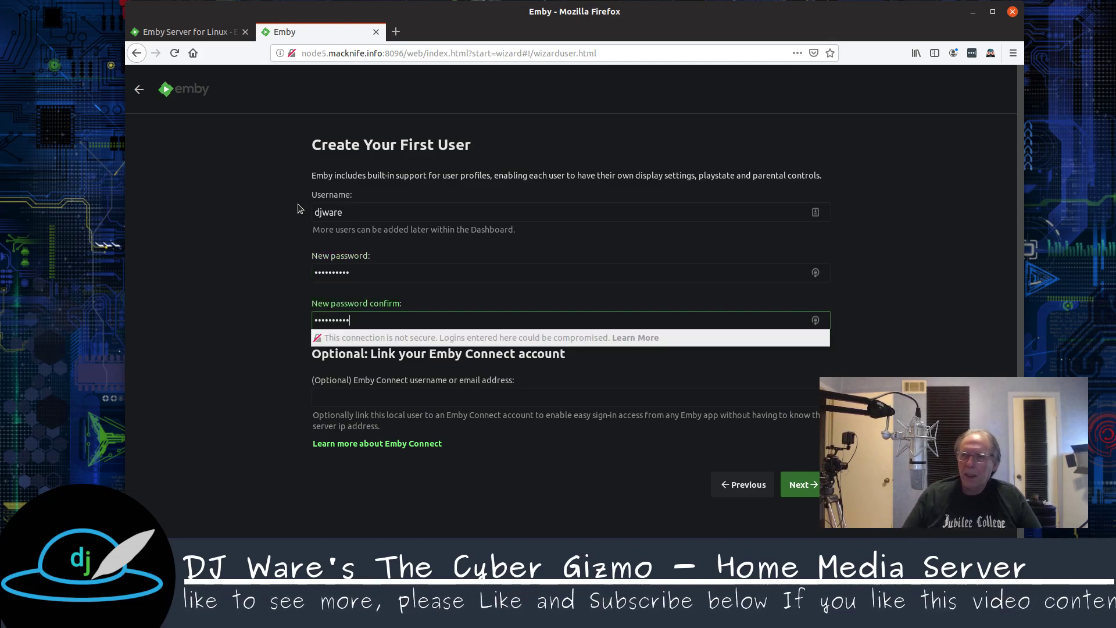
pyautogui.press('Tab')
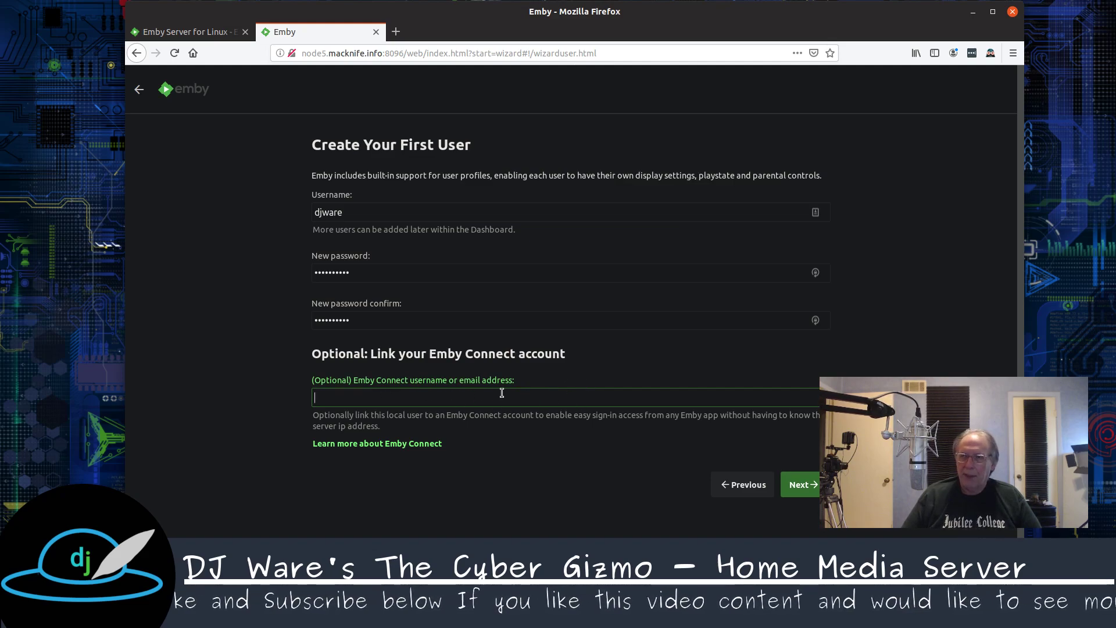
pyautogui.click(804, 485)
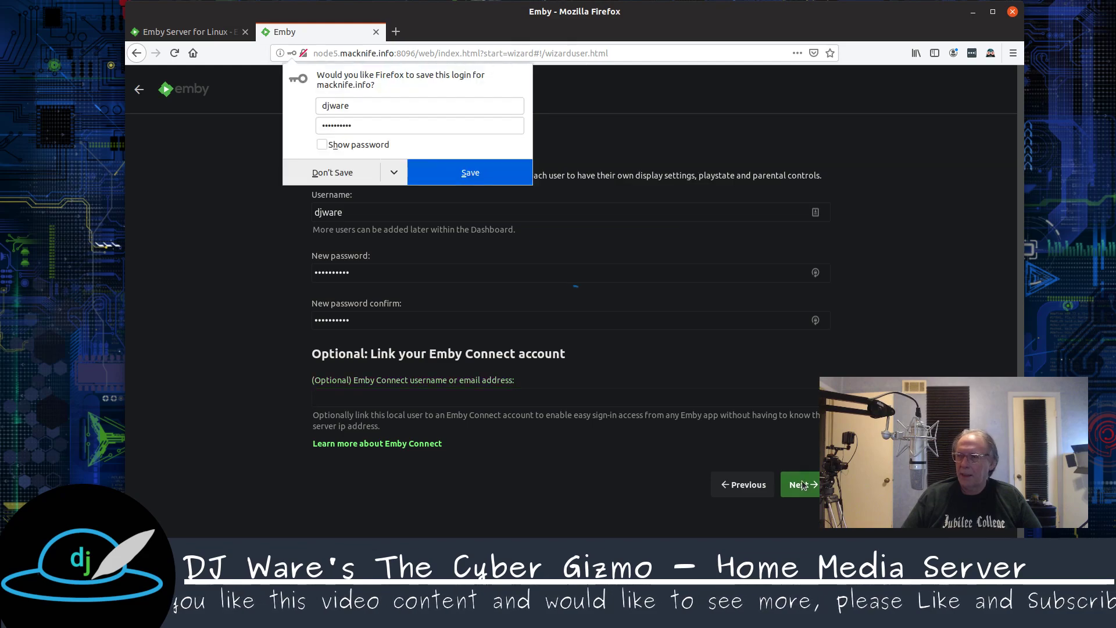
pyautogui.click(343, 175)
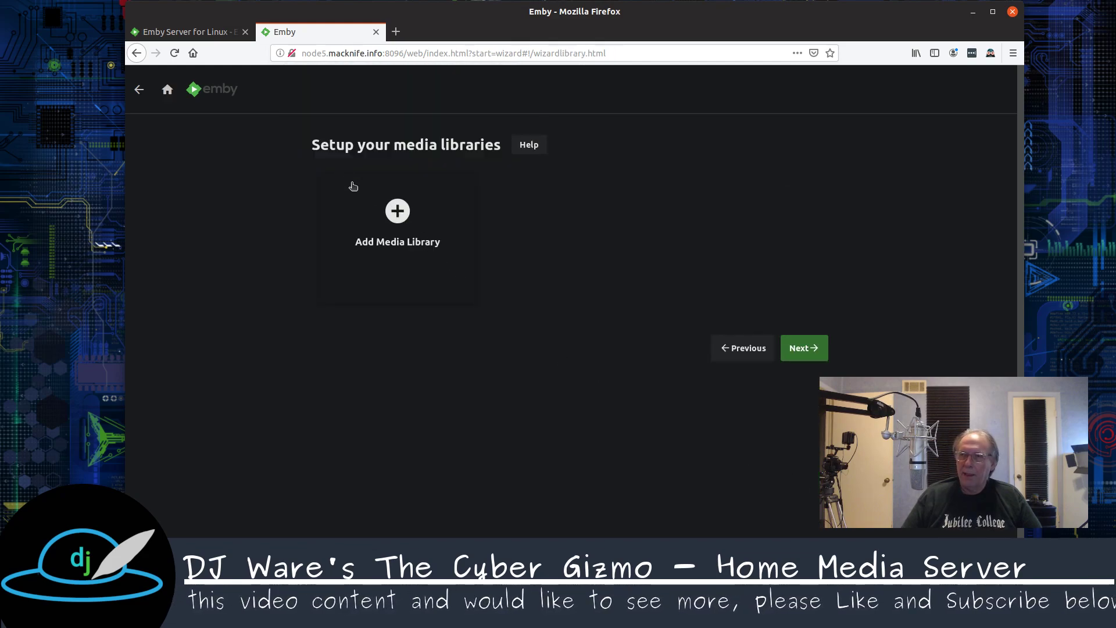
# Start adding a media library with the content type Movies
pyautogui.click(398, 212)
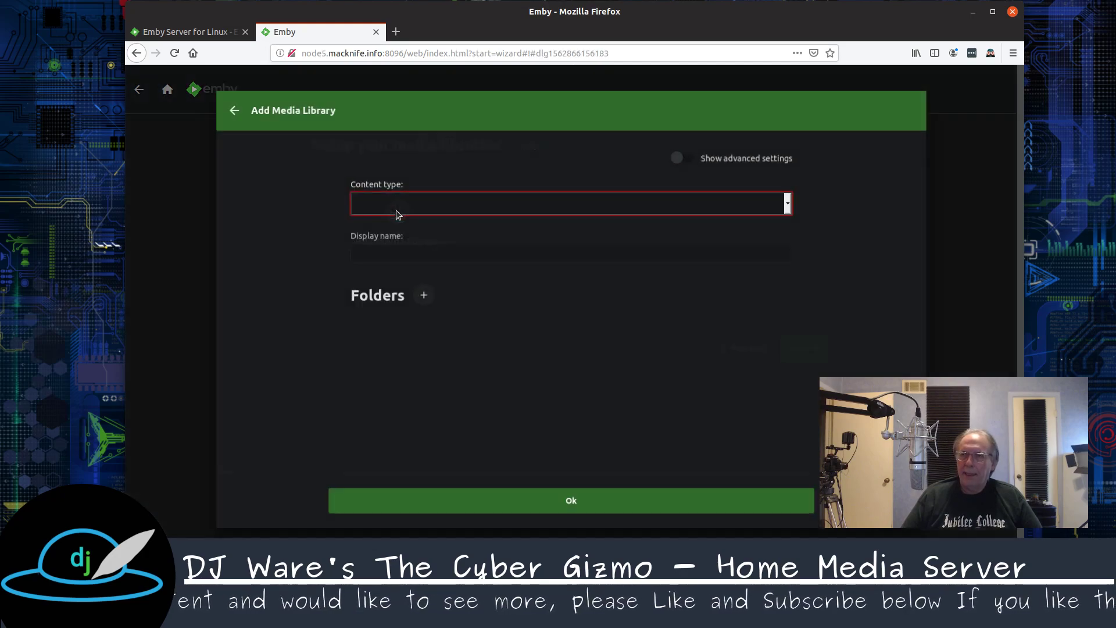
pyautogui.click(481, 204)
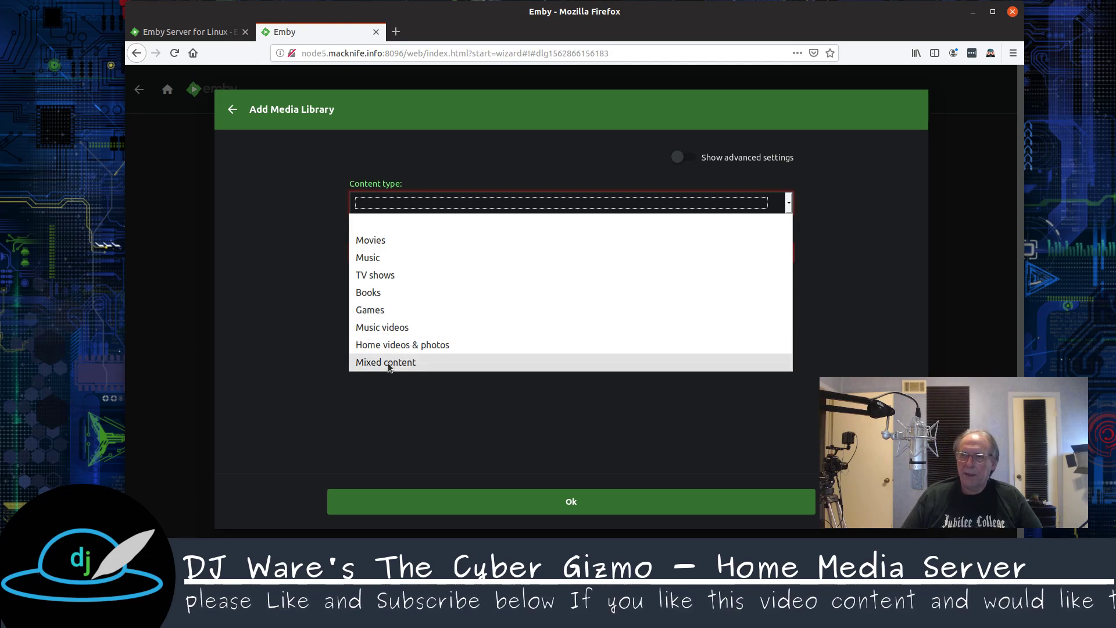
pyautogui.click(382, 238)
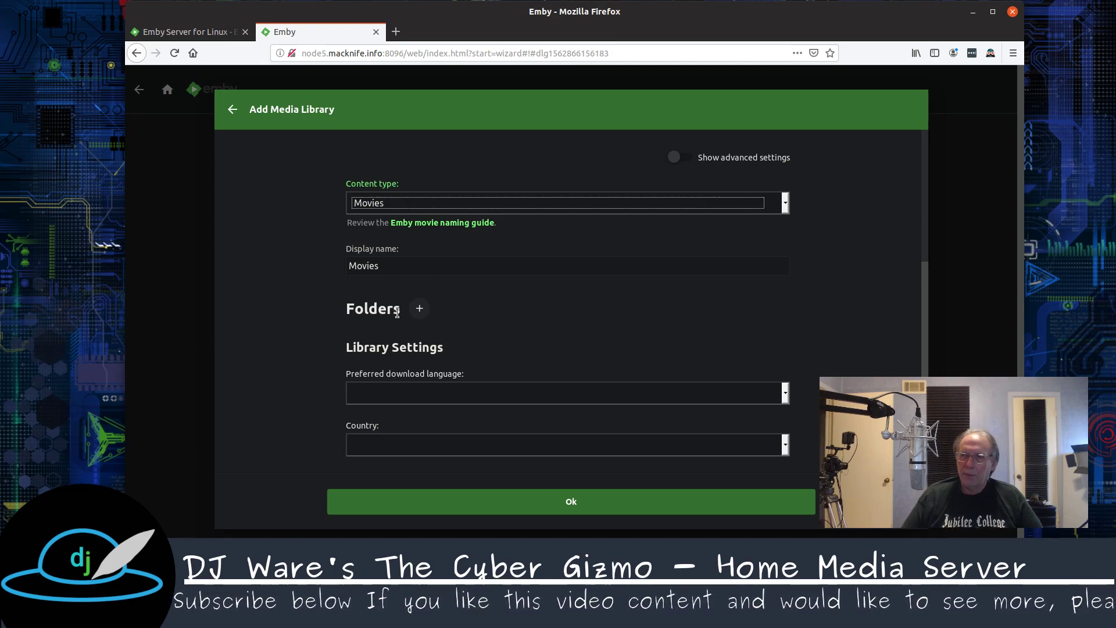
# Add the folder /zfsraid/Demo to the Movies library, leaving the shared network folder empty
pyautogui.click(420, 309)
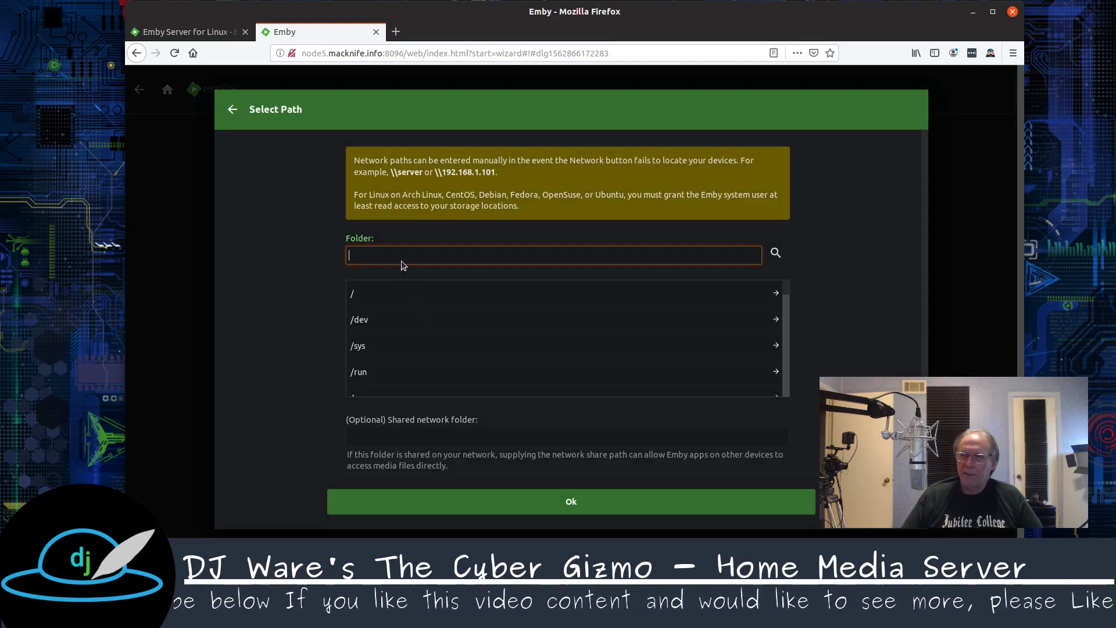
pyautogui.click(394, 253)
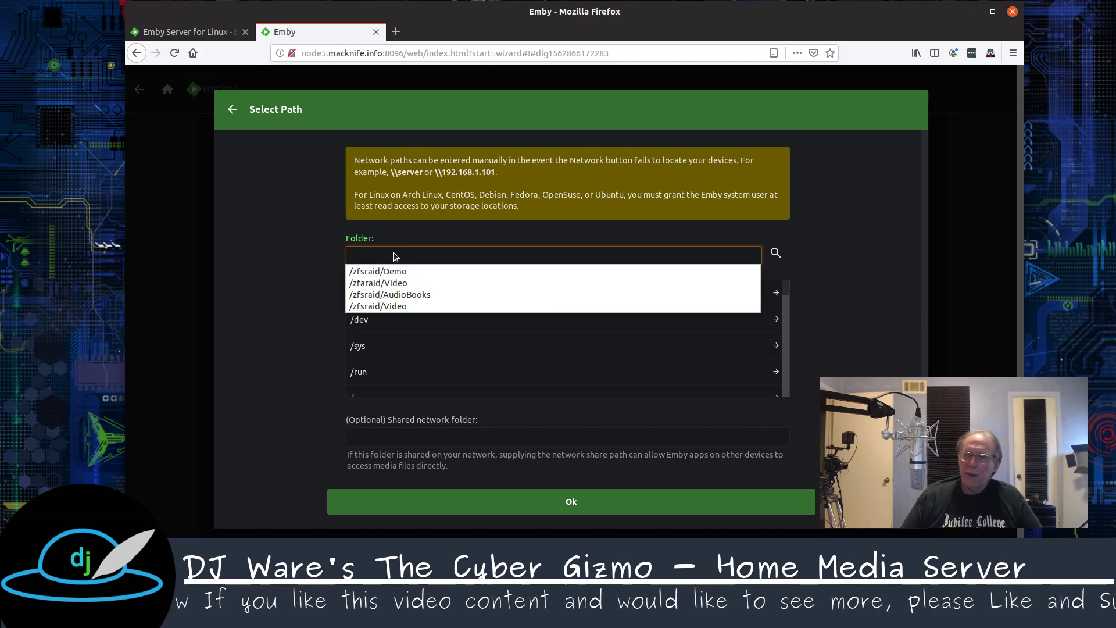
pyautogui.click(397, 273)
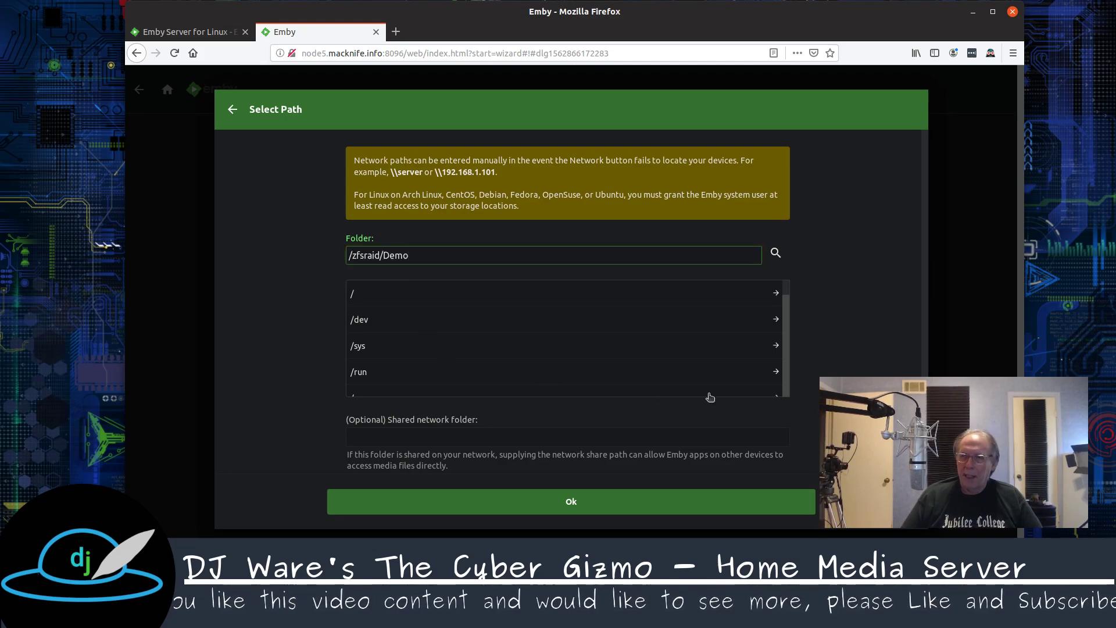
pyautogui.scroll(-4, 637, 260)
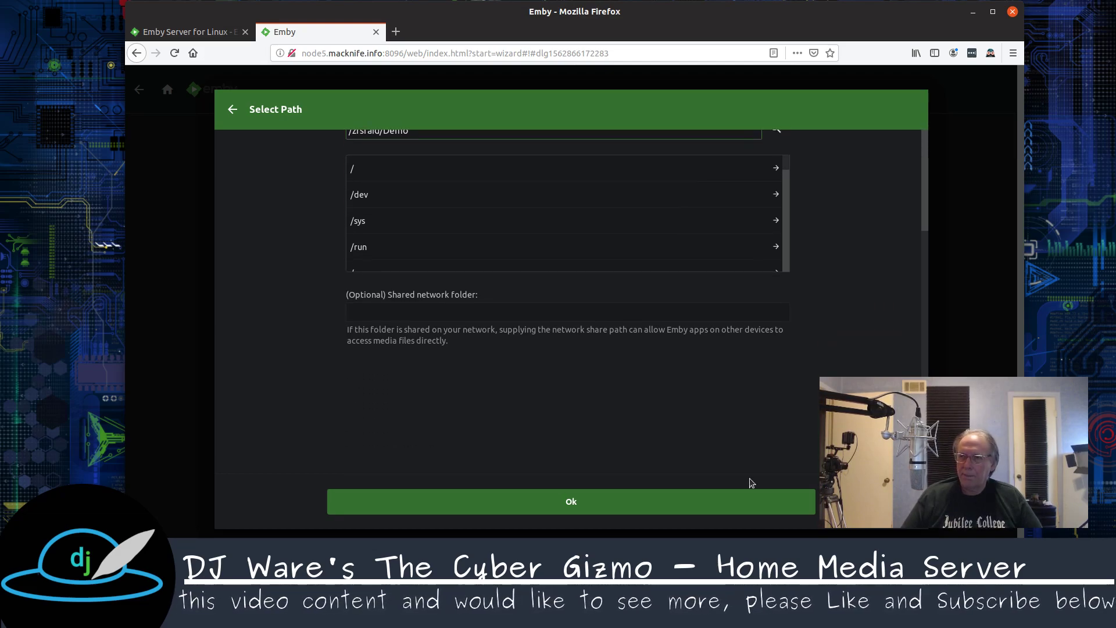
pyautogui.click(575, 500)
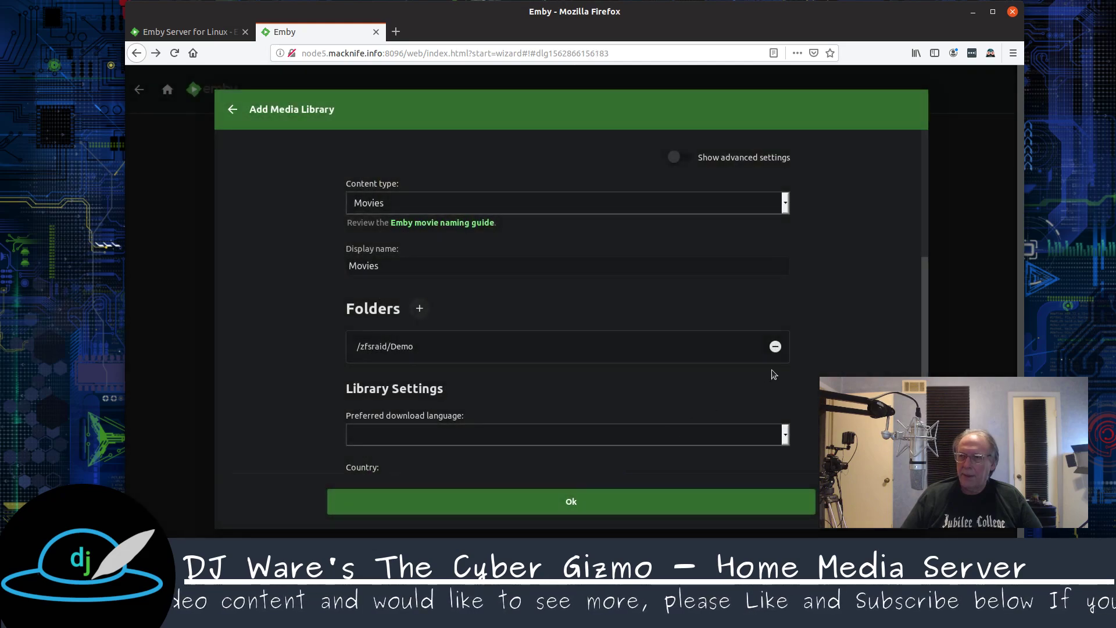
# Set the Movies library's preferred download language to English
pyautogui.scroll(-4, 808, 372)
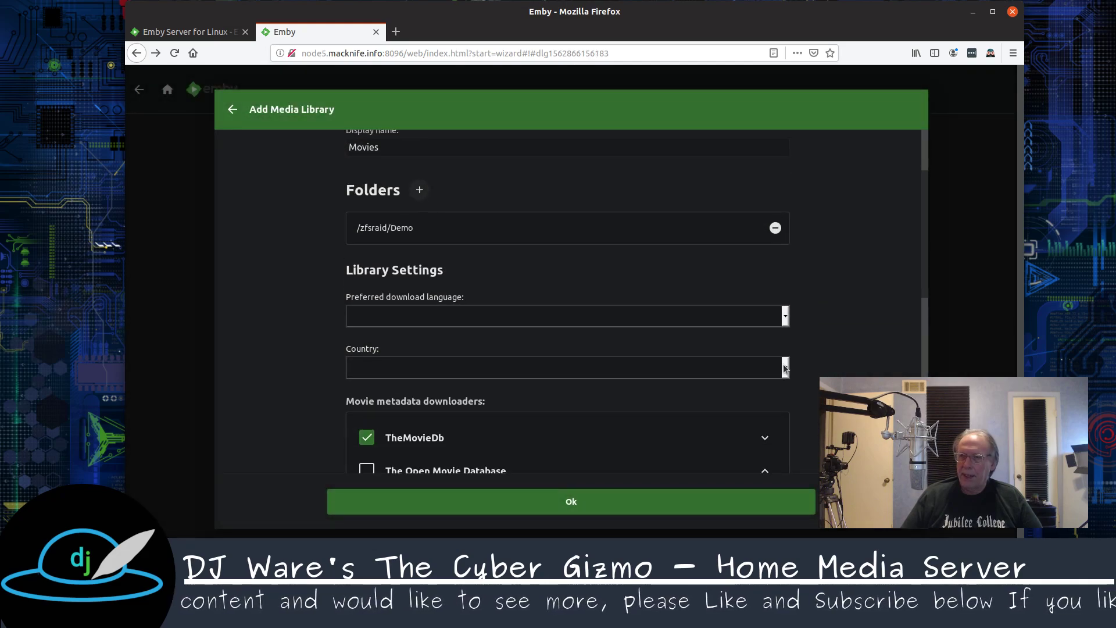
pyautogui.click(521, 317)
pyautogui.scroll(-5, 475, 259)
pyautogui.scroll(-5, 475, 259)
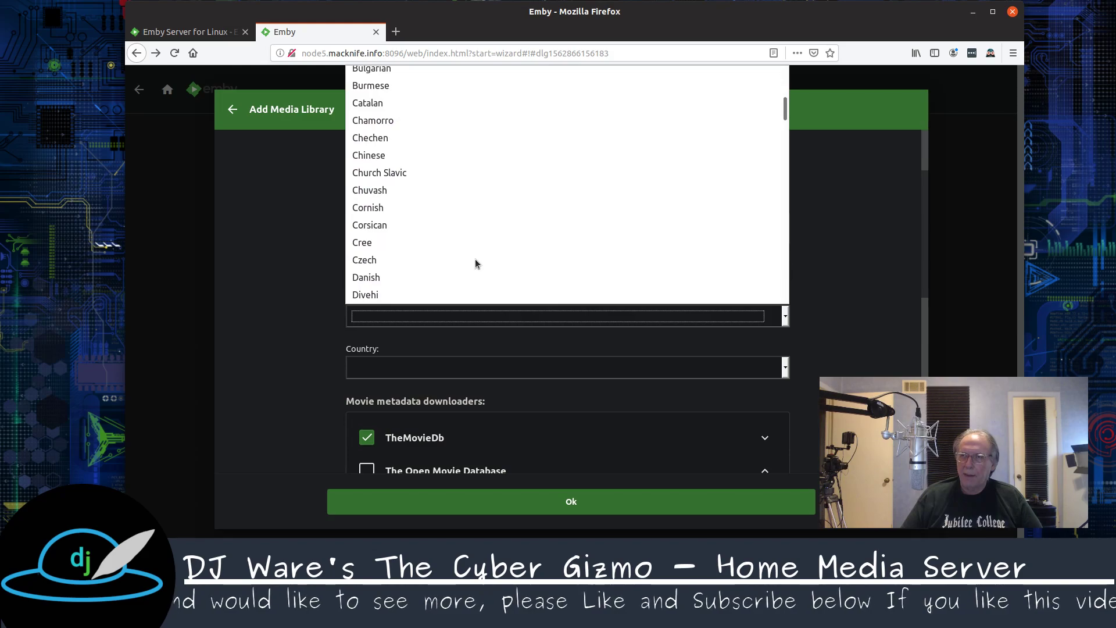
pyautogui.click(401, 243)
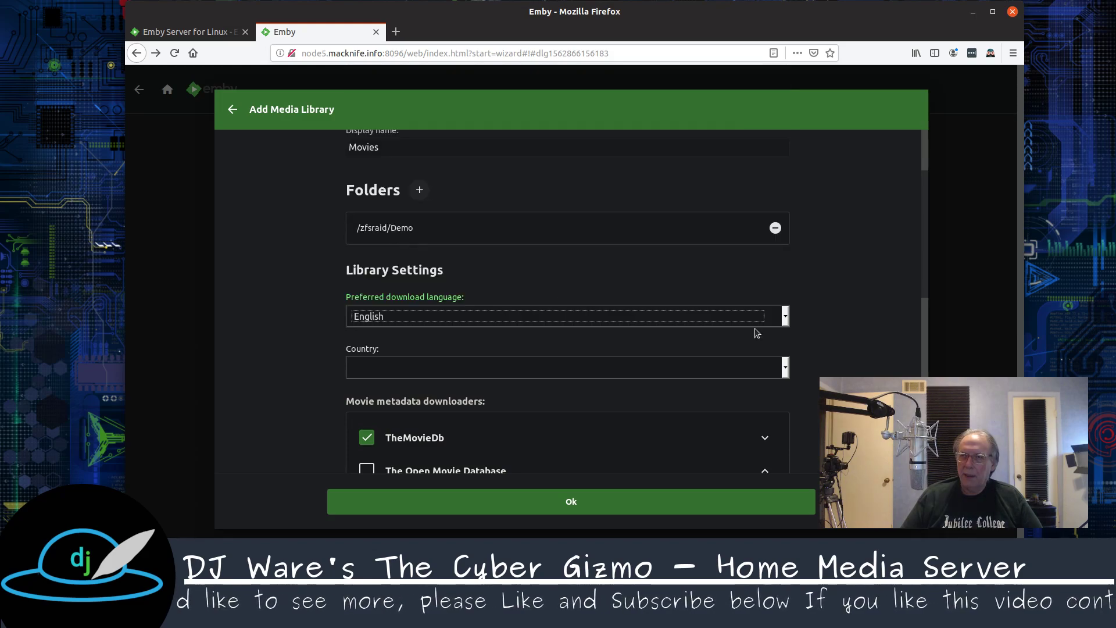
# Enable thumbnail image creation for the Movies library and check its subtitle download options
pyautogui.scroll(-8, 797, 363)
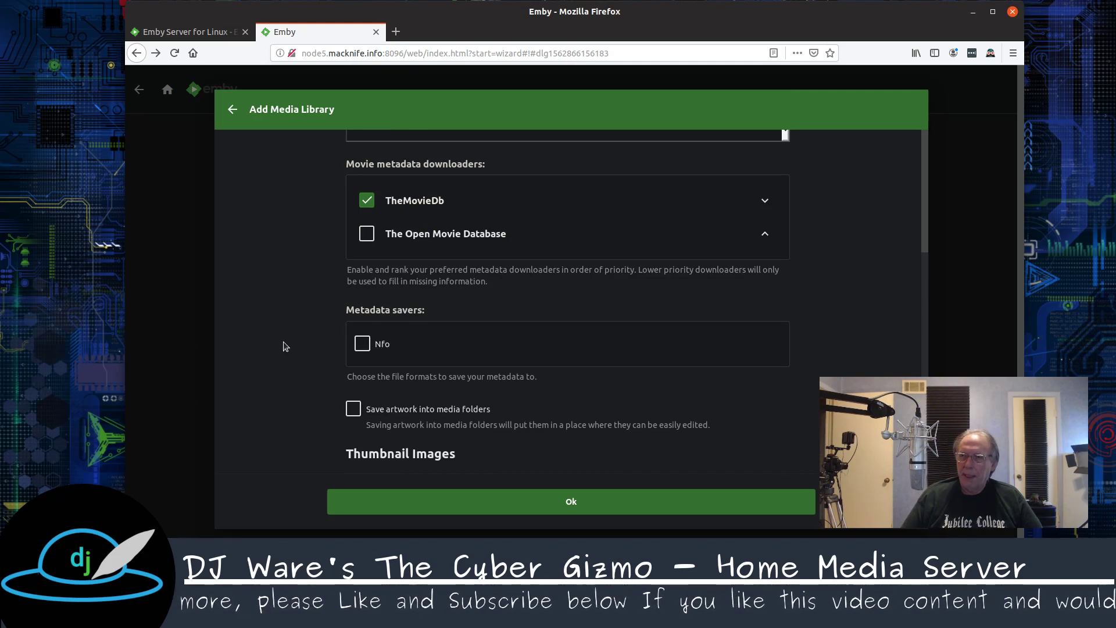
pyautogui.scroll(-3, 314, 342)
pyautogui.click(353, 395)
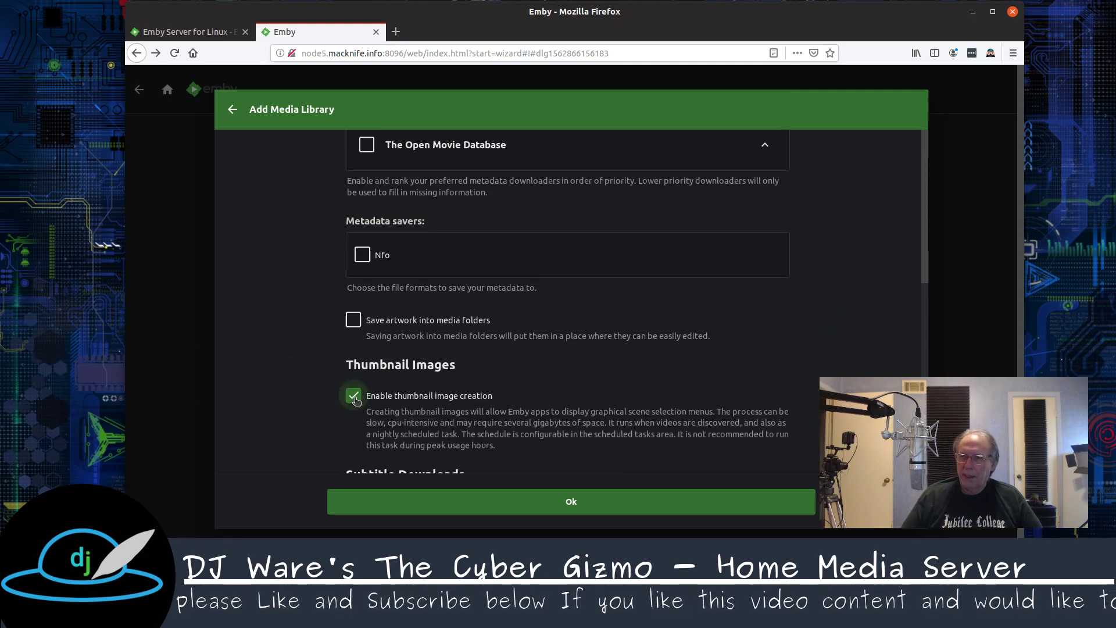
pyautogui.scroll(-1, 856, 372)
pyautogui.scroll(-9, 856, 372)
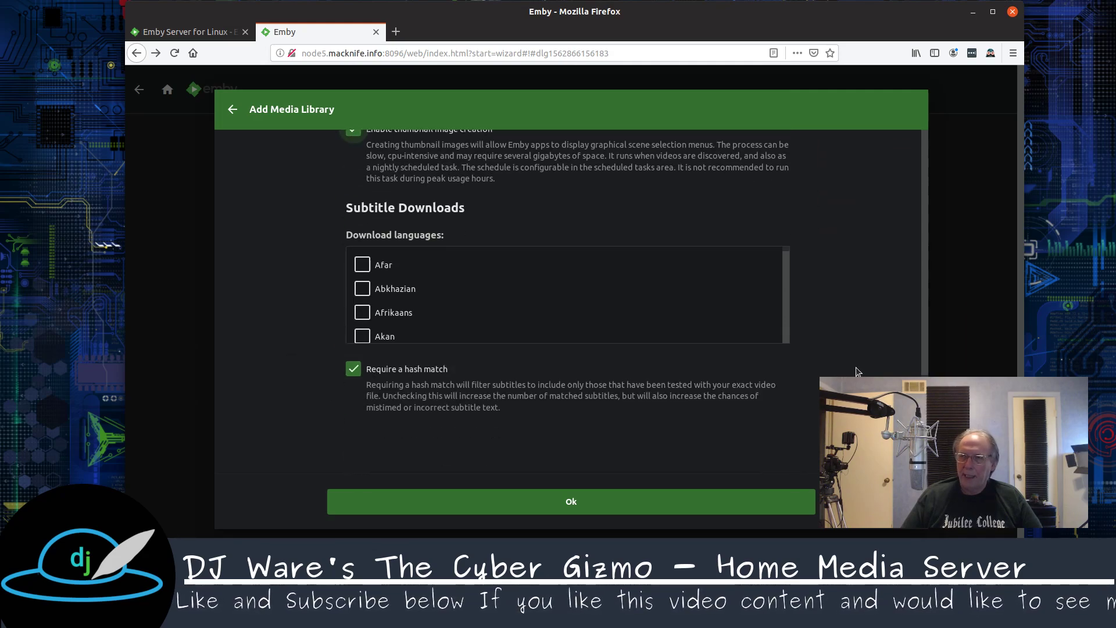
# Save the Movies library and keep English and United States as the default metadata language and country
pyautogui.scroll(3, 441, 234)
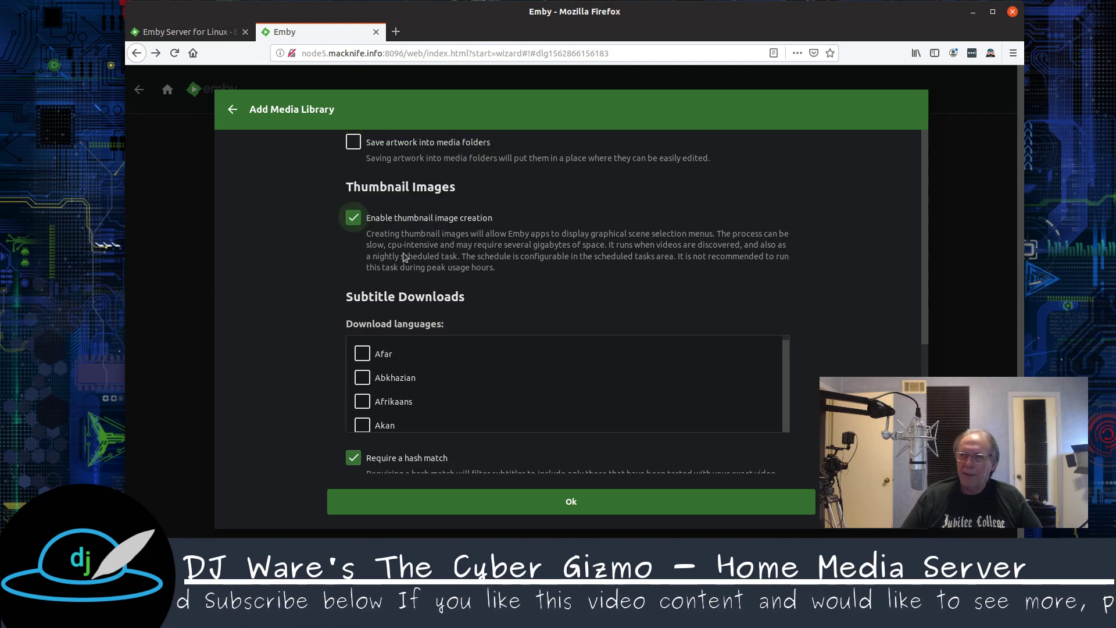
pyautogui.scroll(-5, 313, 308)
pyautogui.scroll(3, 310, 308)
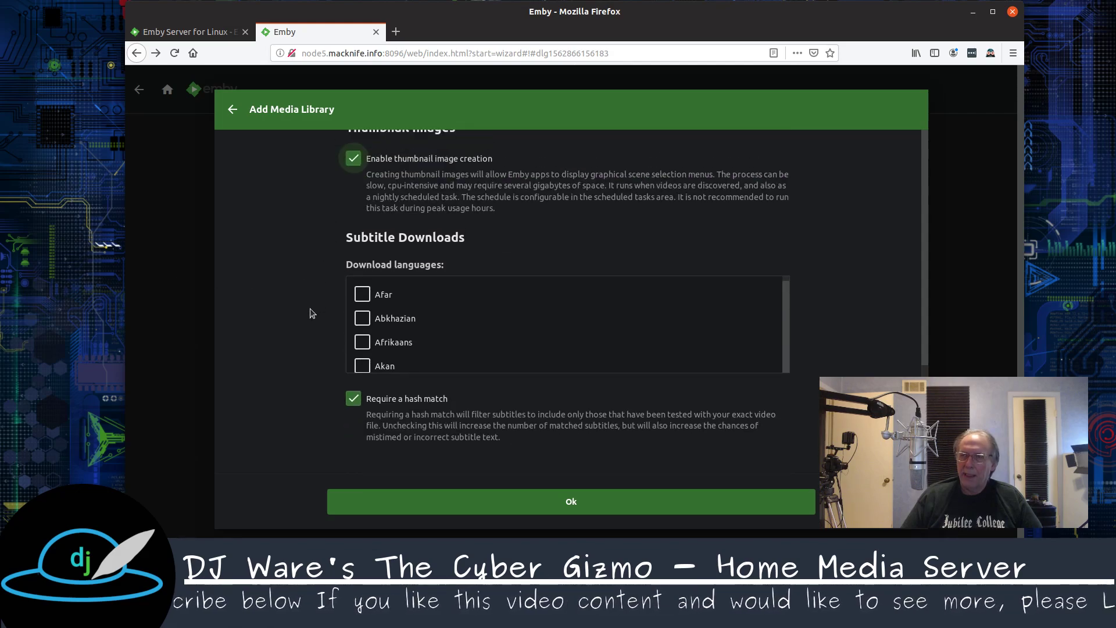
pyautogui.click(557, 502)
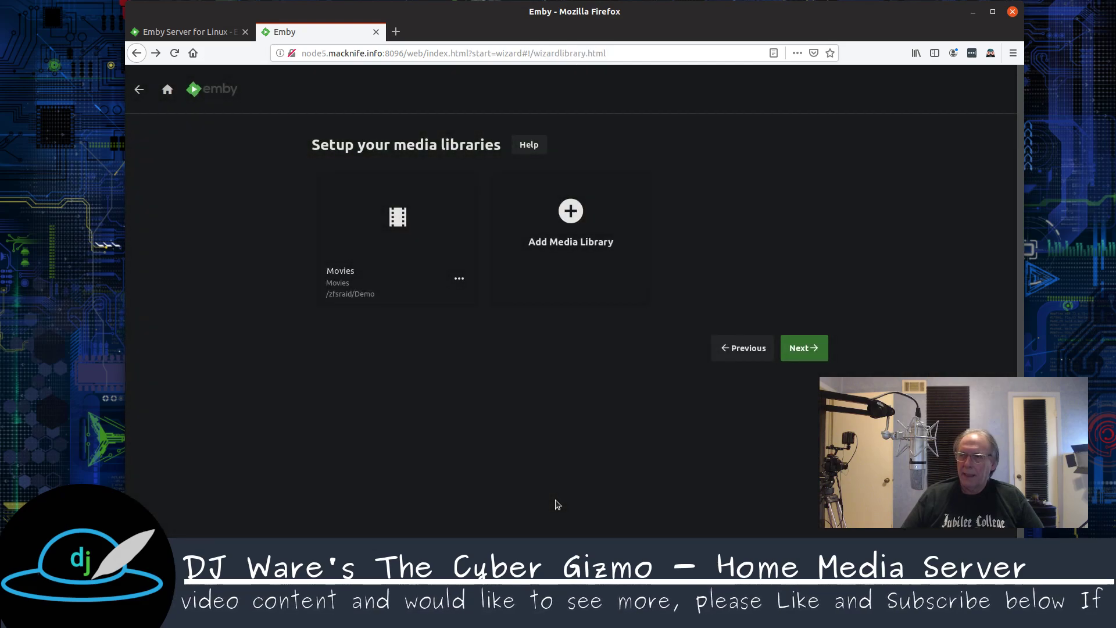
pyautogui.click(798, 356)
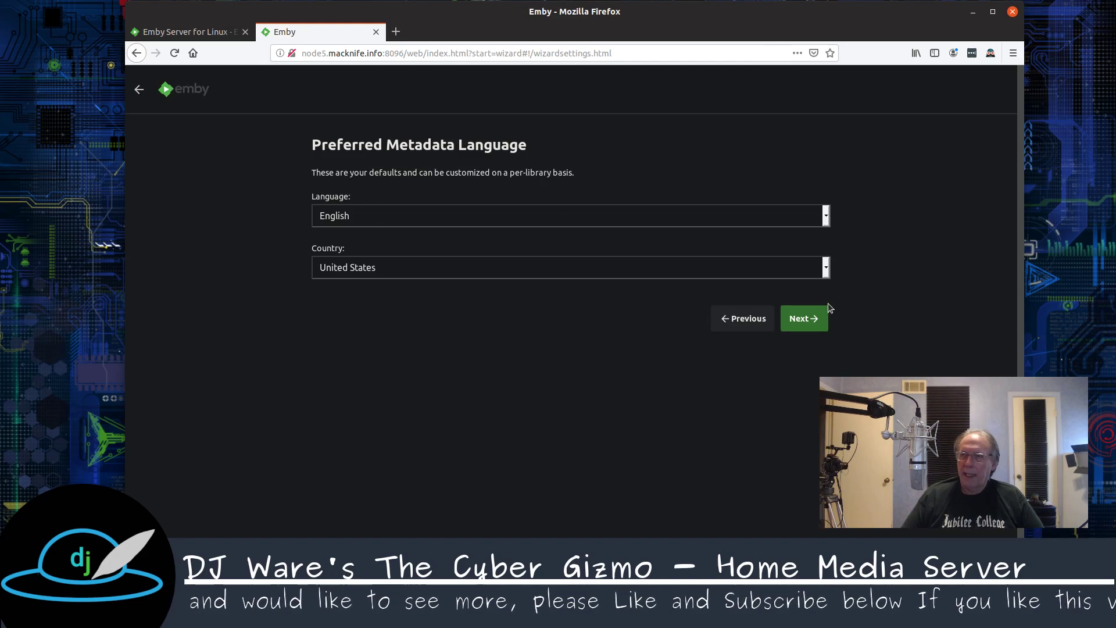
pyautogui.click(808, 320)
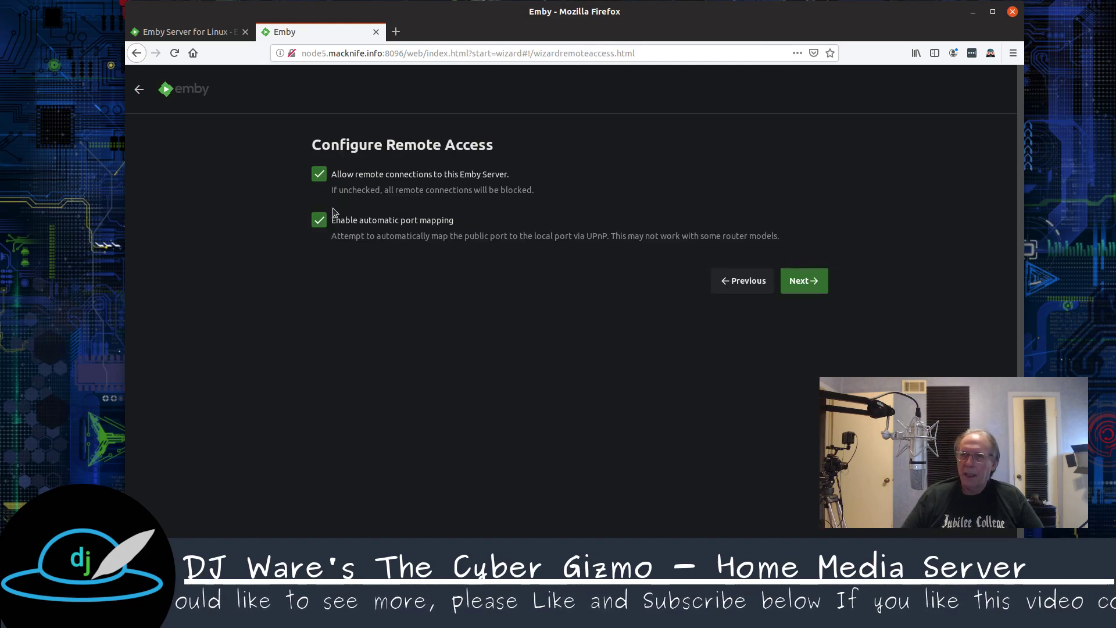
# Disallow remote connections to the Emby Server and accept the terms of service to finish the setup wizard
pyautogui.click(320, 177)
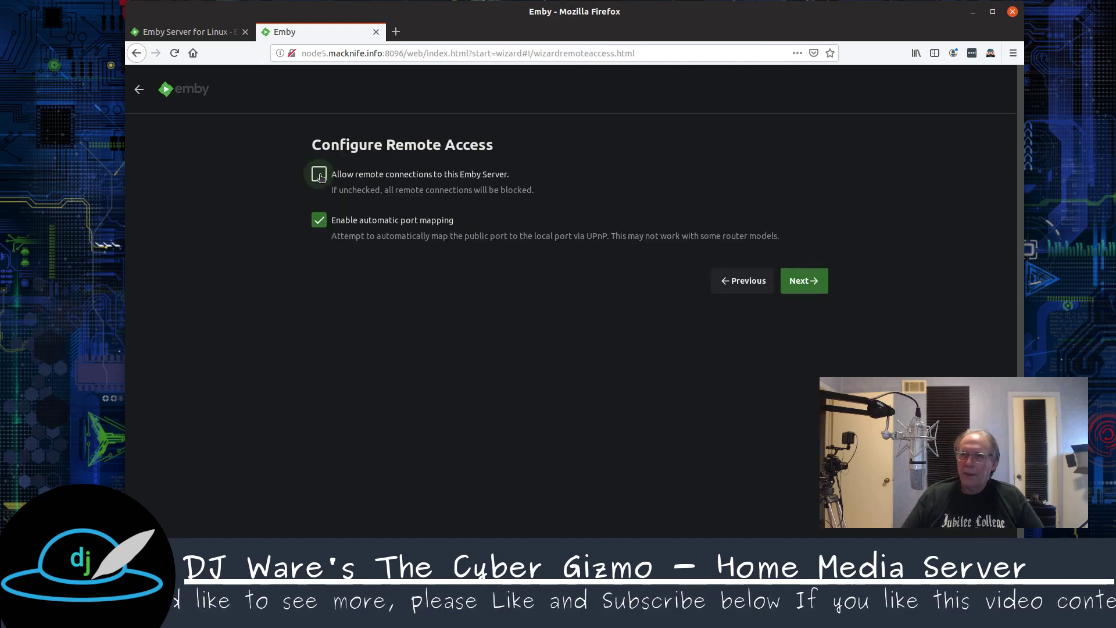
pyautogui.click(804, 282)
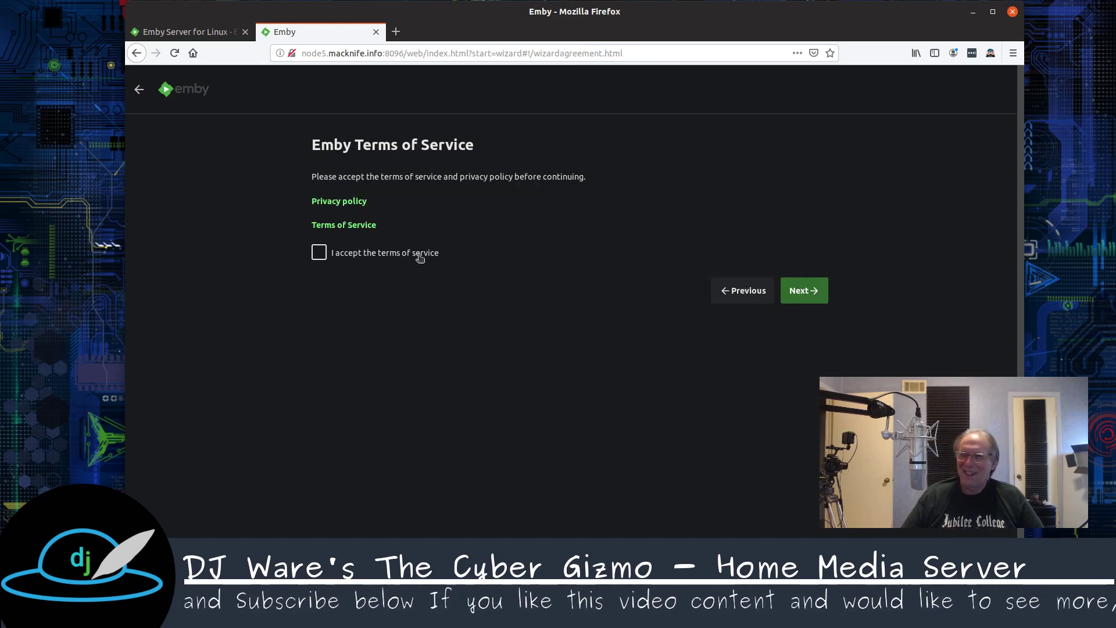
pyautogui.click(419, 258)
pyautogui.click(822, 298)
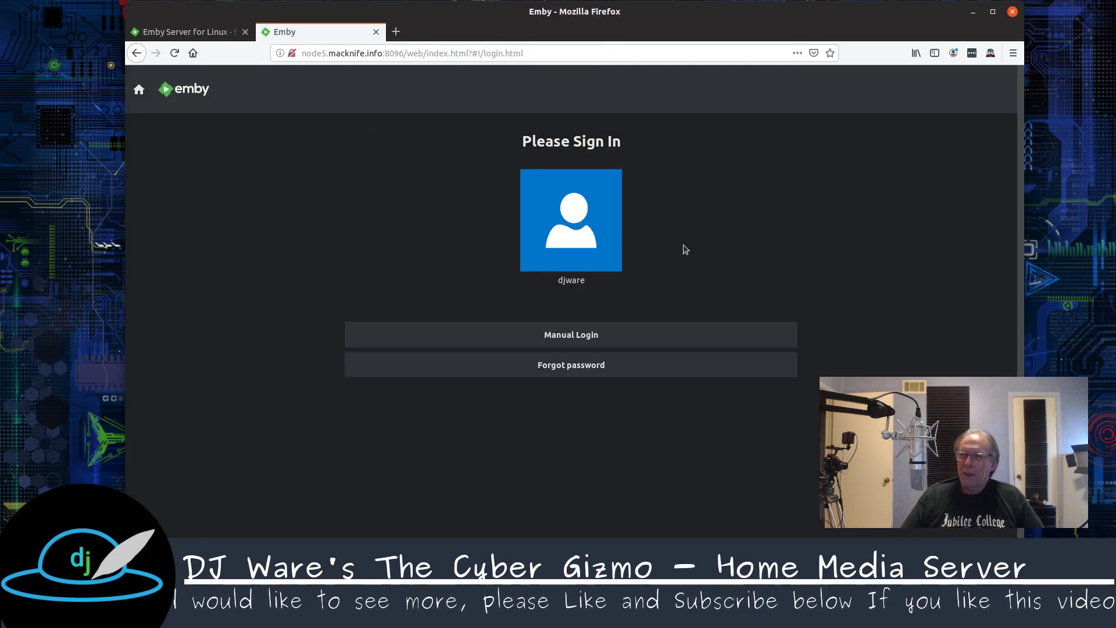
# Sign in to the server's user account with its password and decline saving the login in Firefox
pyautogui.click(586, 238)
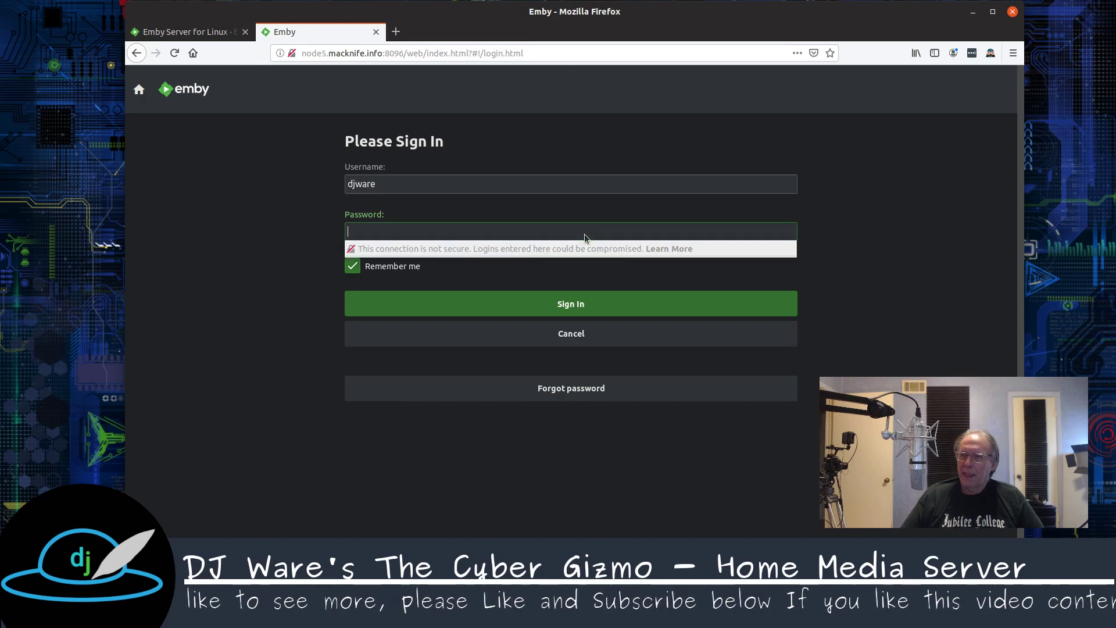
pyautogui.write('•••••••')
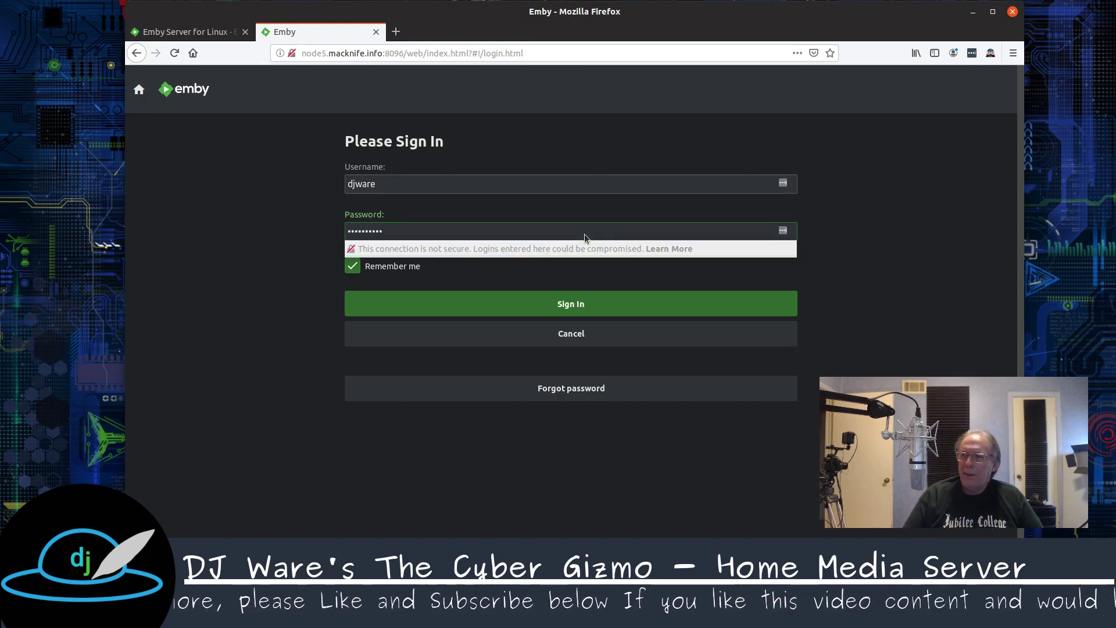
pyautogui.click(573, 304)
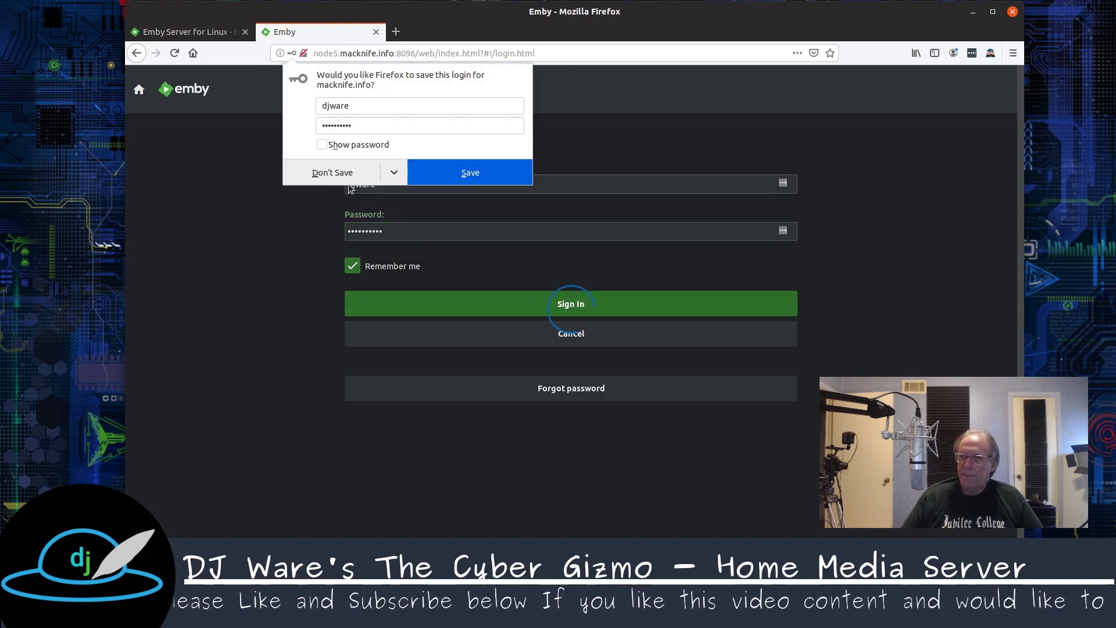
pyautogui.click(338, 174)
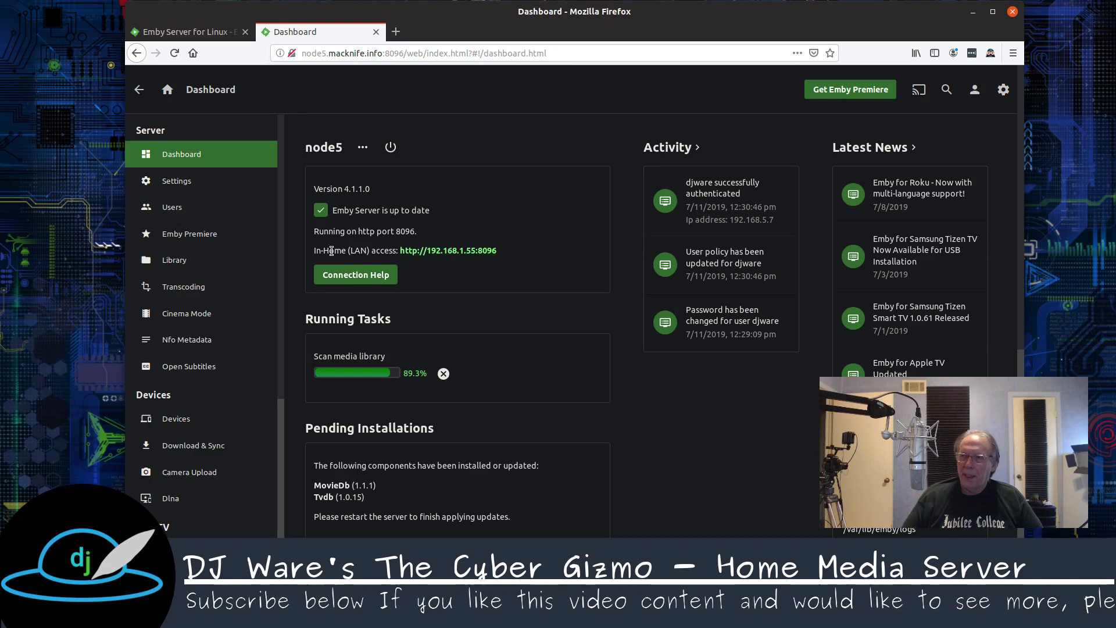
# Check the server dashboard's status and pending installations, and view the Library page with its configured media libraries
pyautogui.scroll(-1, 611, 338)
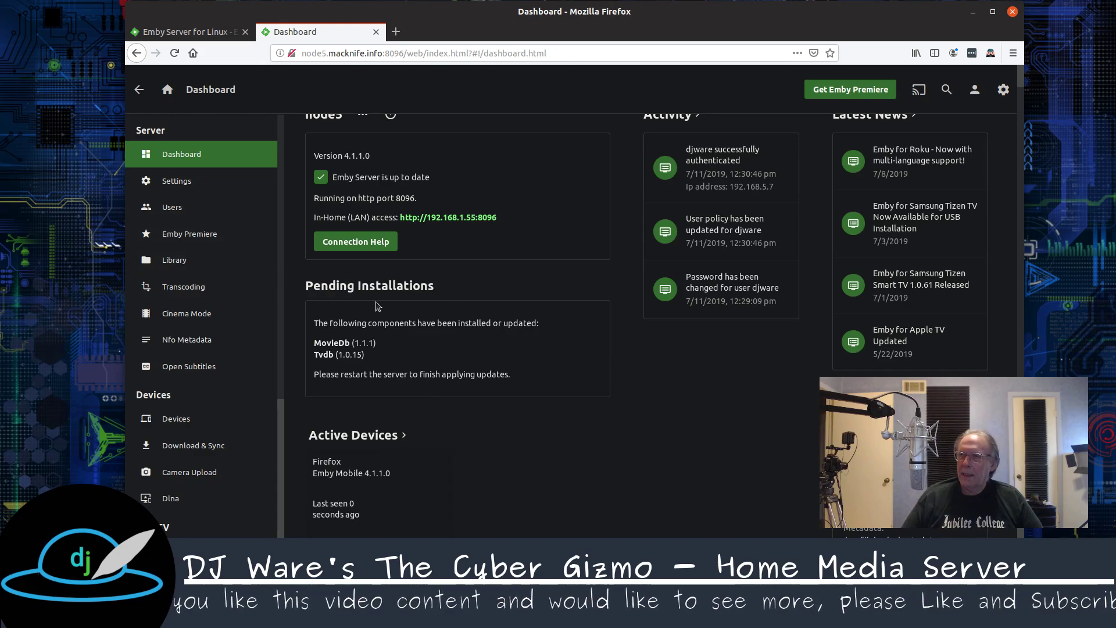
pyautogui.click(174, 259)
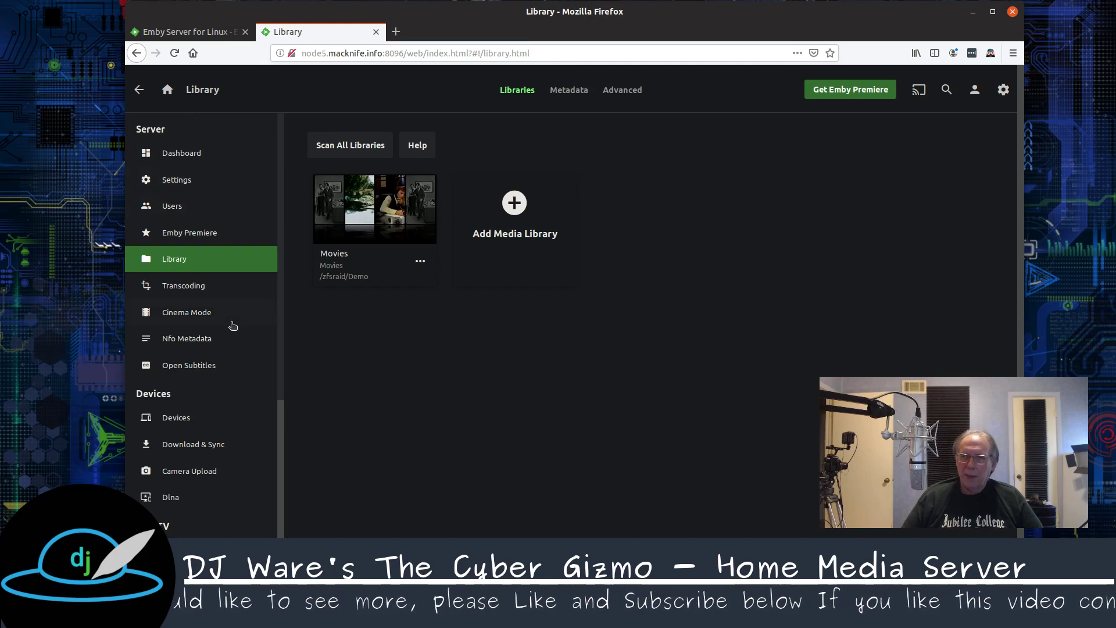
pyautogui.scroll(-2, 232, 324)
pyautogui.scroll(2, 232, 387)
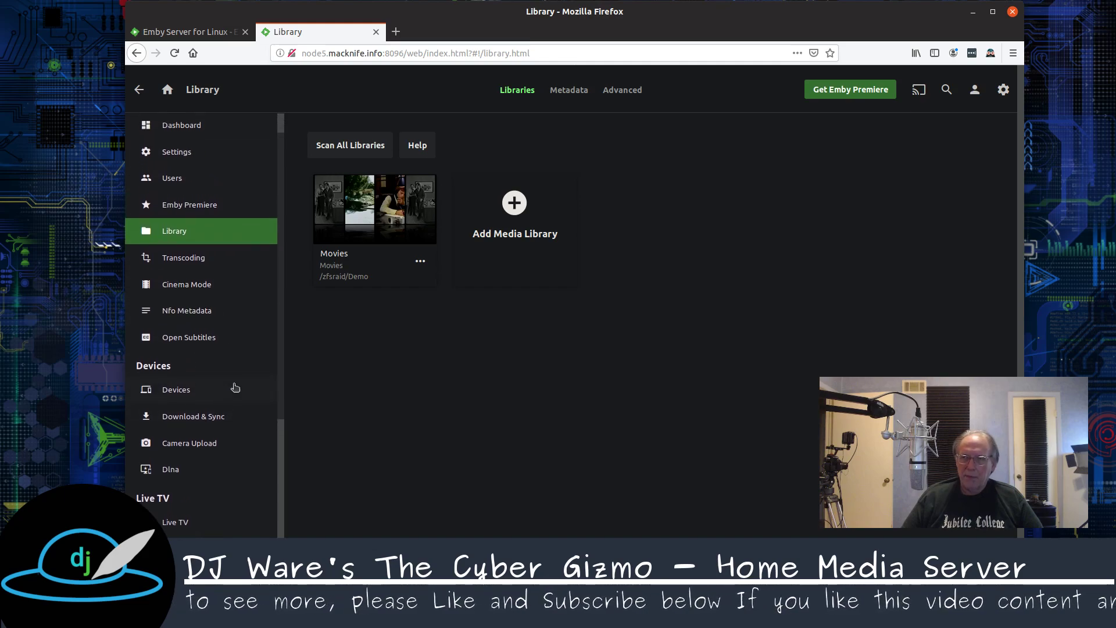
# Open the user's password settings and examine the options for the easy pin code and in-network sign-in
pyautogui.click(174, 206)
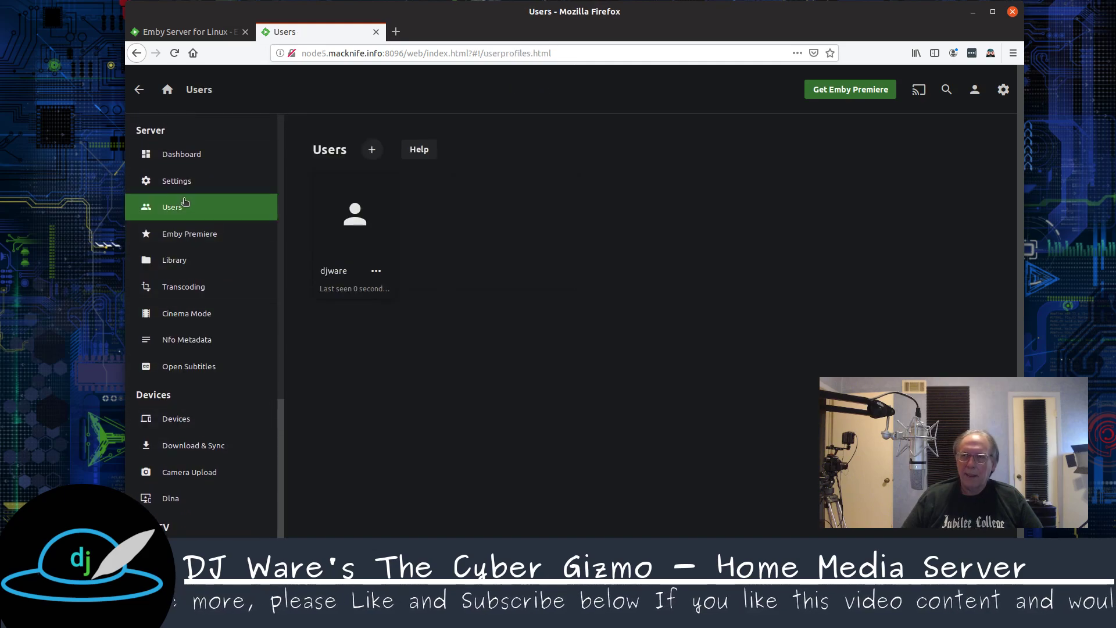
pyautogui.click(356, 227)
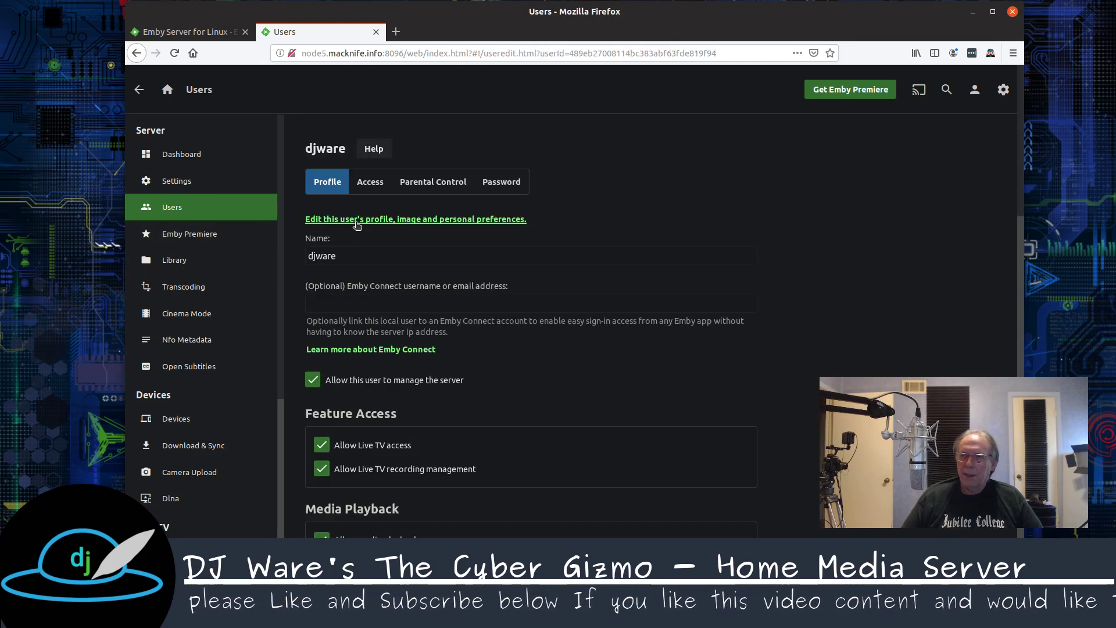
pyautogui.click(500, 181)
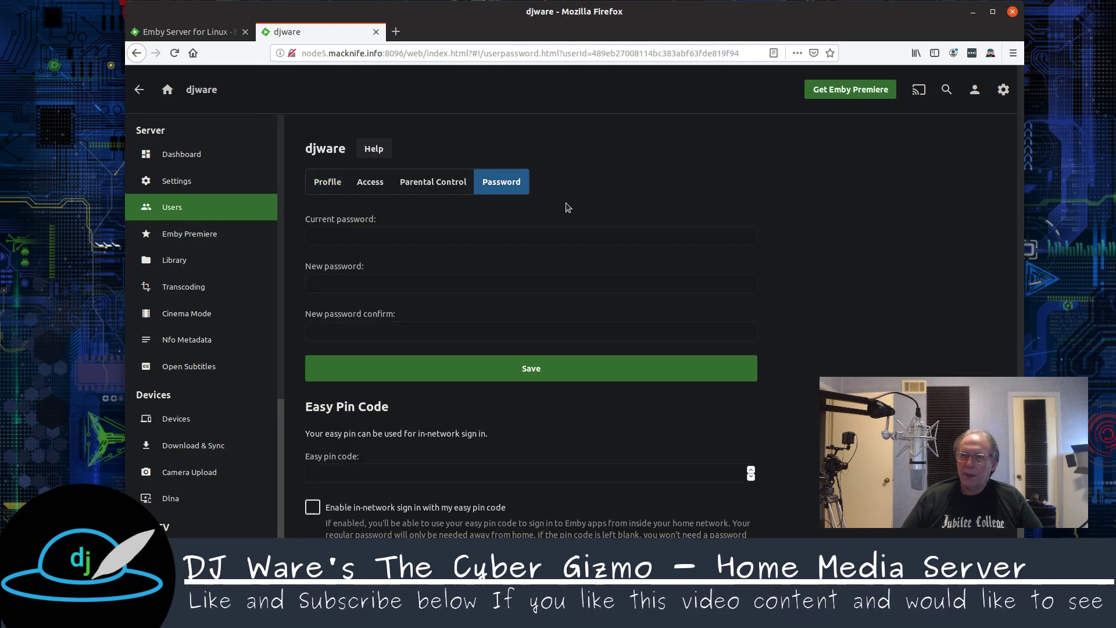
pyautogui.scroll(-3, 734, 235)
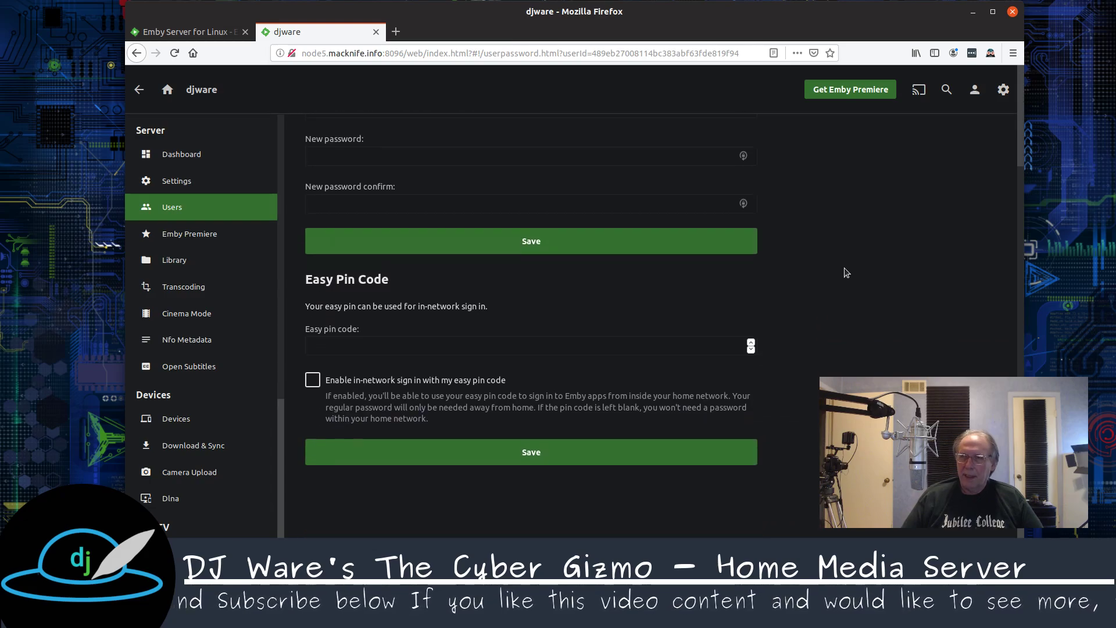
pyautogui.click(360, 335)
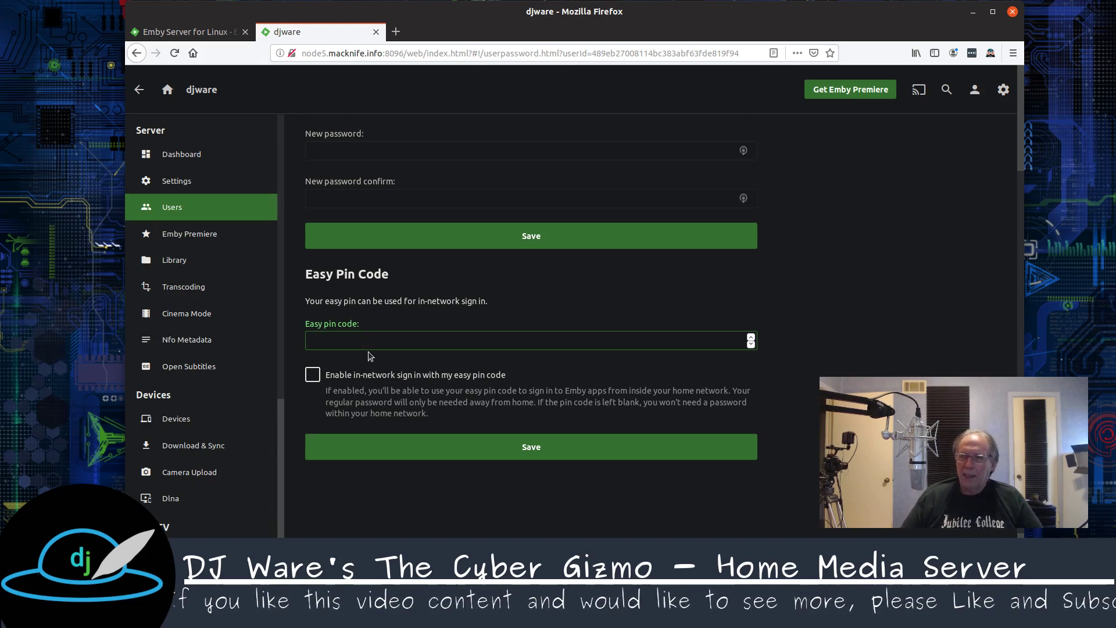
pyautogui.scroll(3, 879, 324)
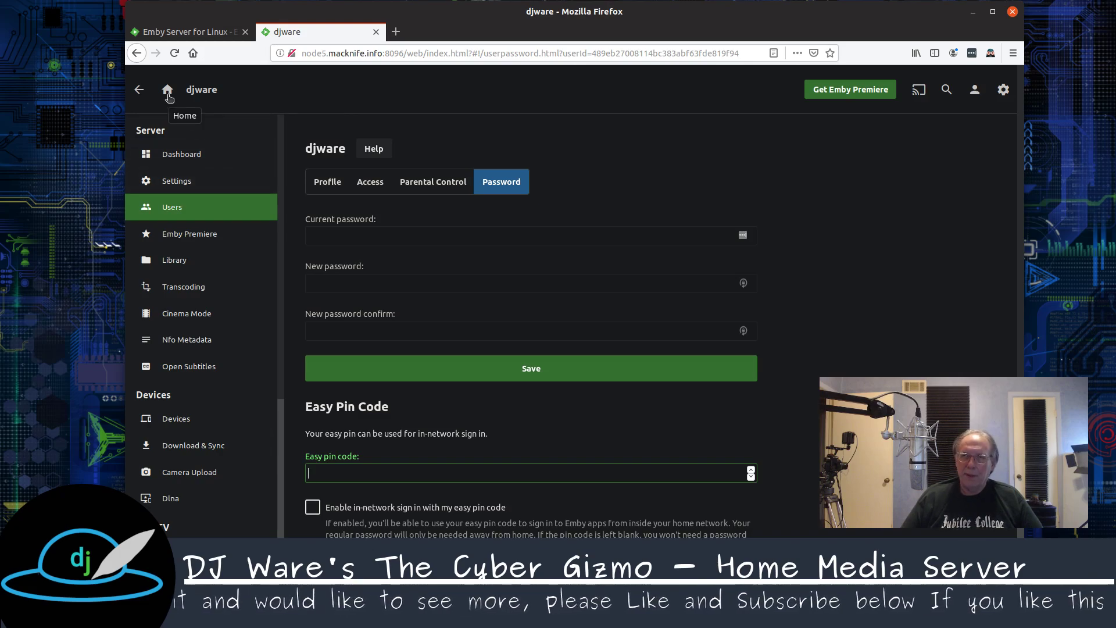
# Return to the home screen, look over the latest movies and open the details of Plan 9 from Outer Space
pyautogui.click(169, 96)
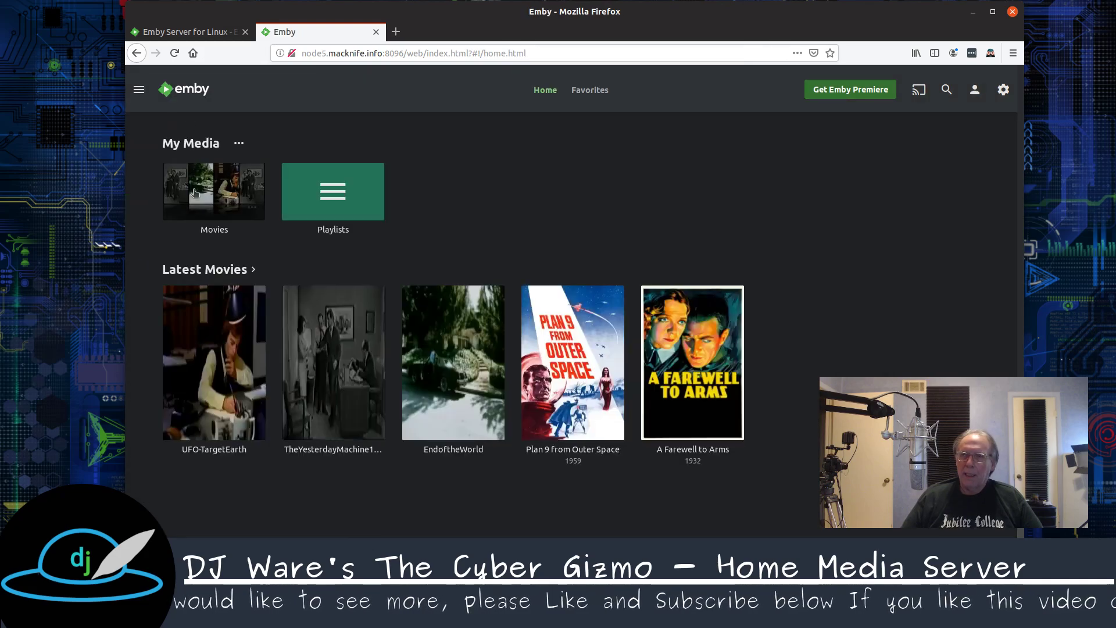
pyautogui.moveTo(470, 361)
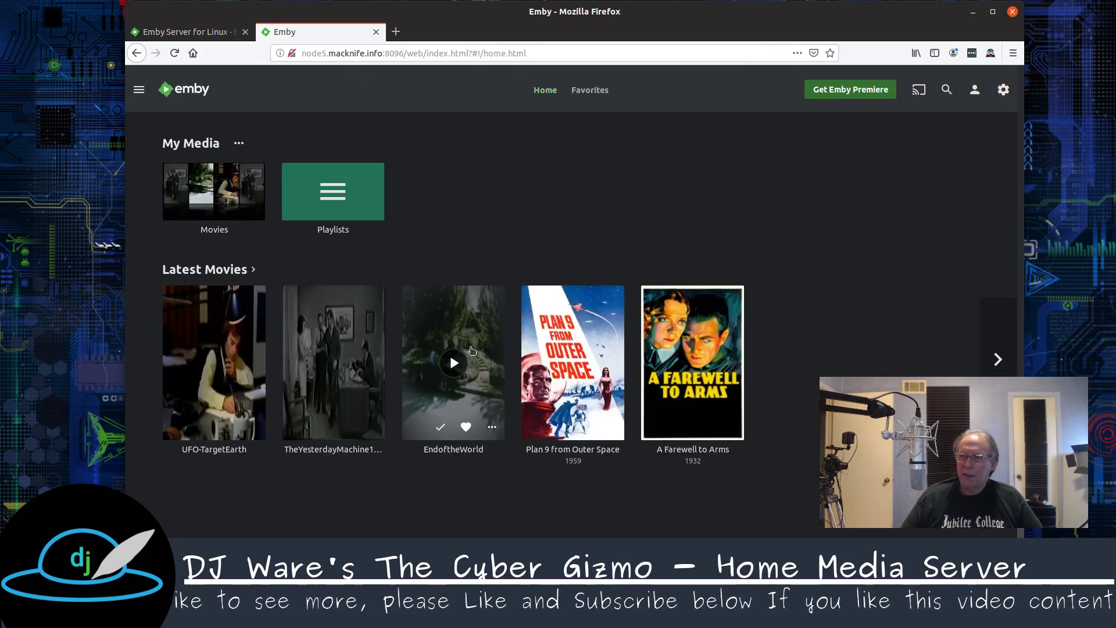
pyautogui.moveTo(186, 341)
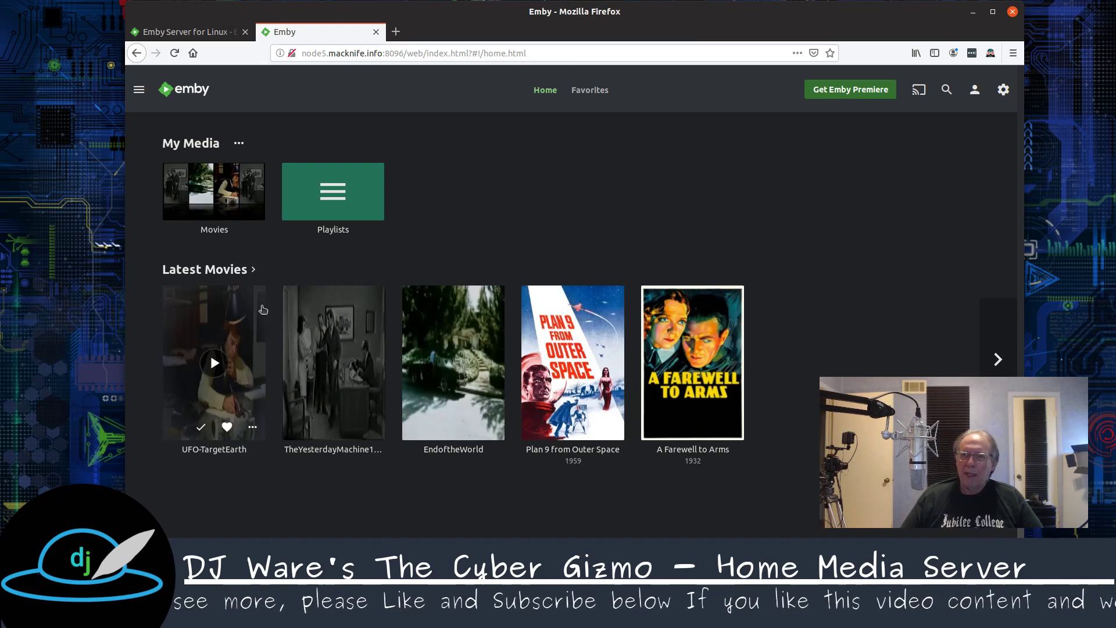
pyautogui.moveTo(689, 353)
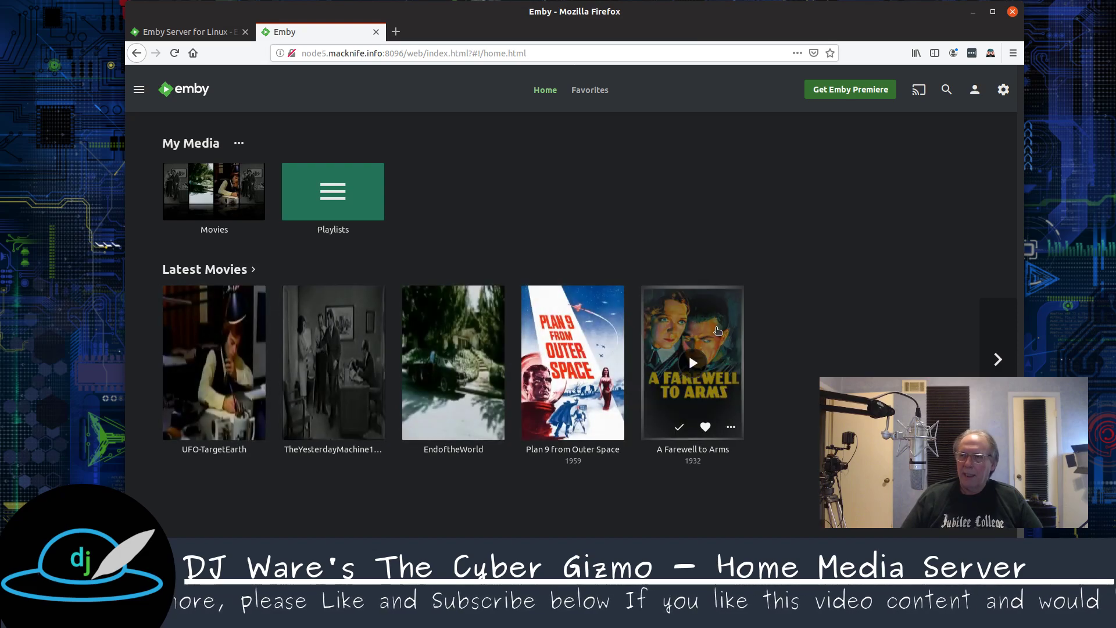
pyautogui.click(565, 318)
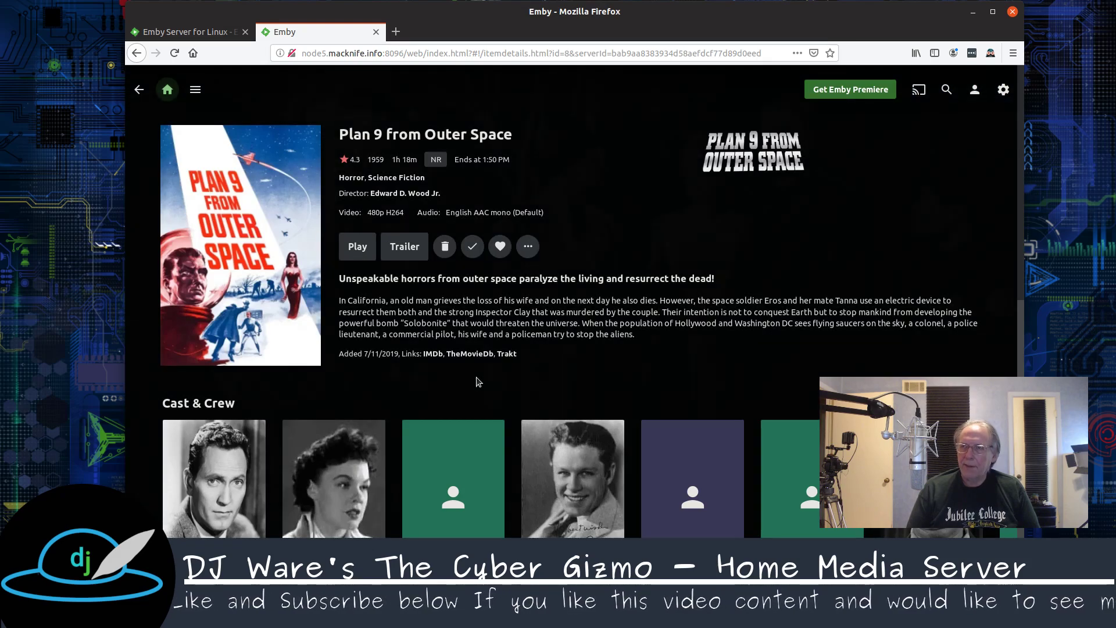
# Review the movie's description, cast and crew, and media info, and start playing Plan 9 from Outer Space
pyautogui.scroll(-1, 431, 198)
pyautogui.scroll(-5, 393, 344)
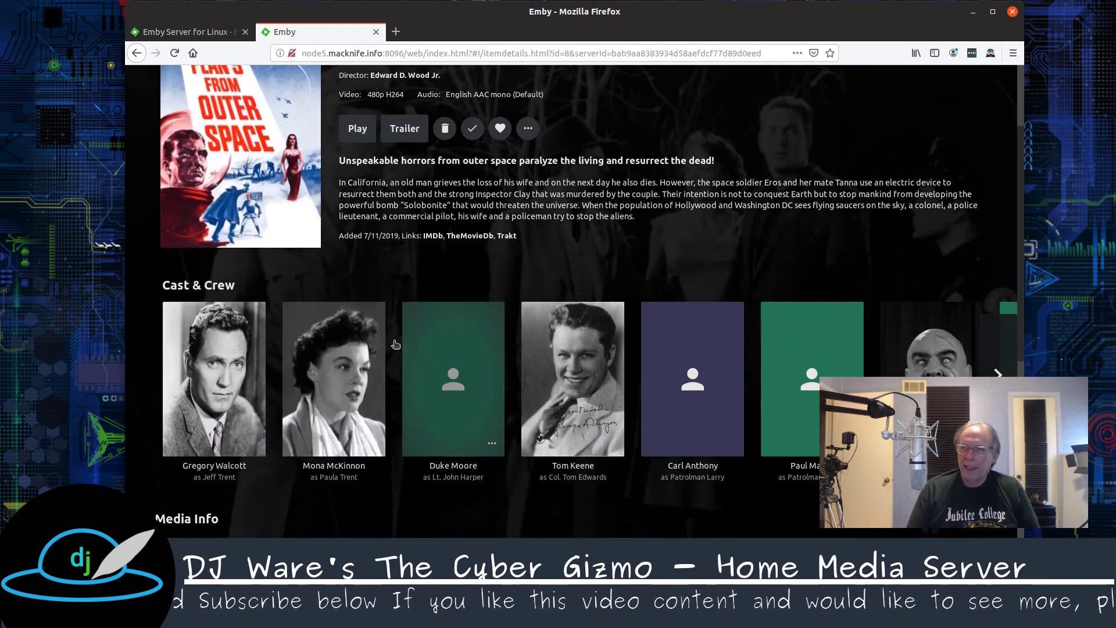
pyautogui.scroll(-5, 494, 471)
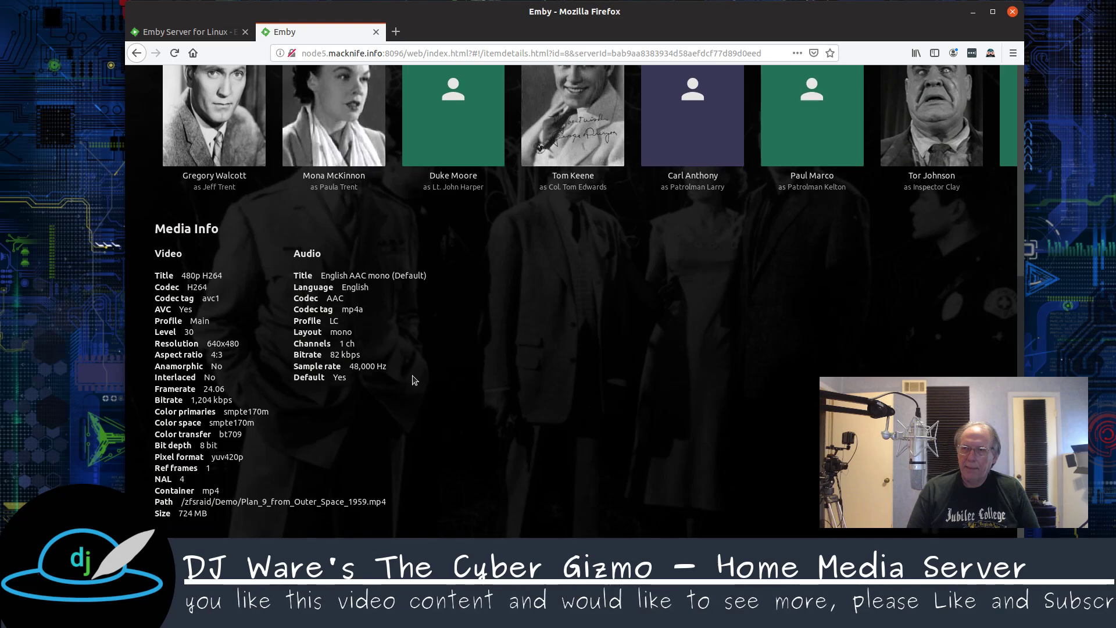
pyautogui.scroll(3, 415, 380)
pyautogui.scroll(3, 414, 381)
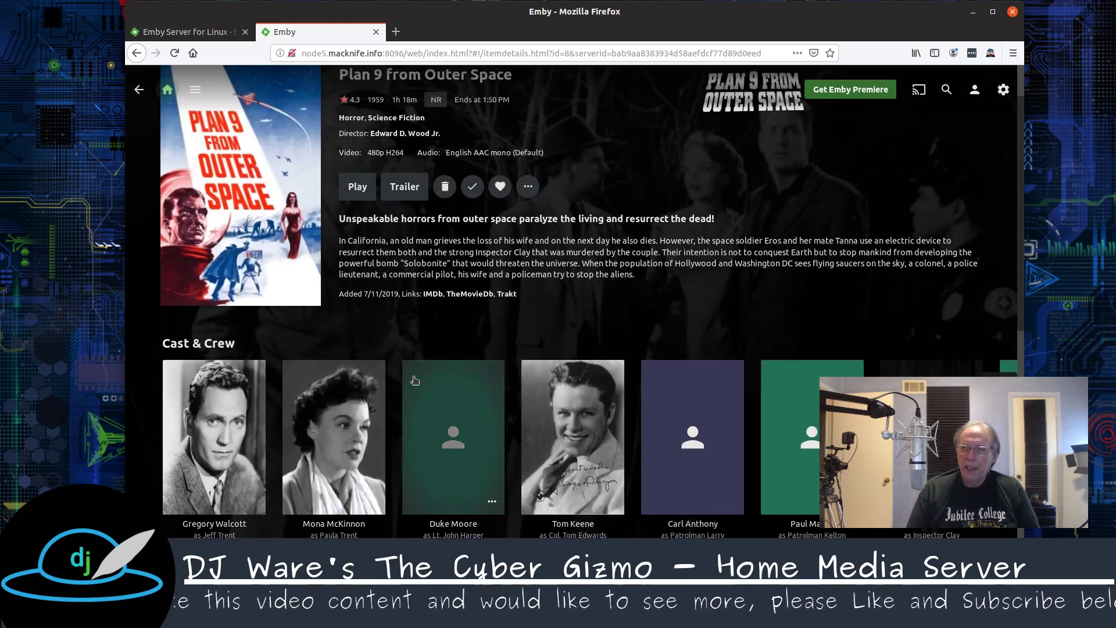
pyautogui.scroll(-2, 581, 436)
pyautogui.scroll(3, 771, 496)
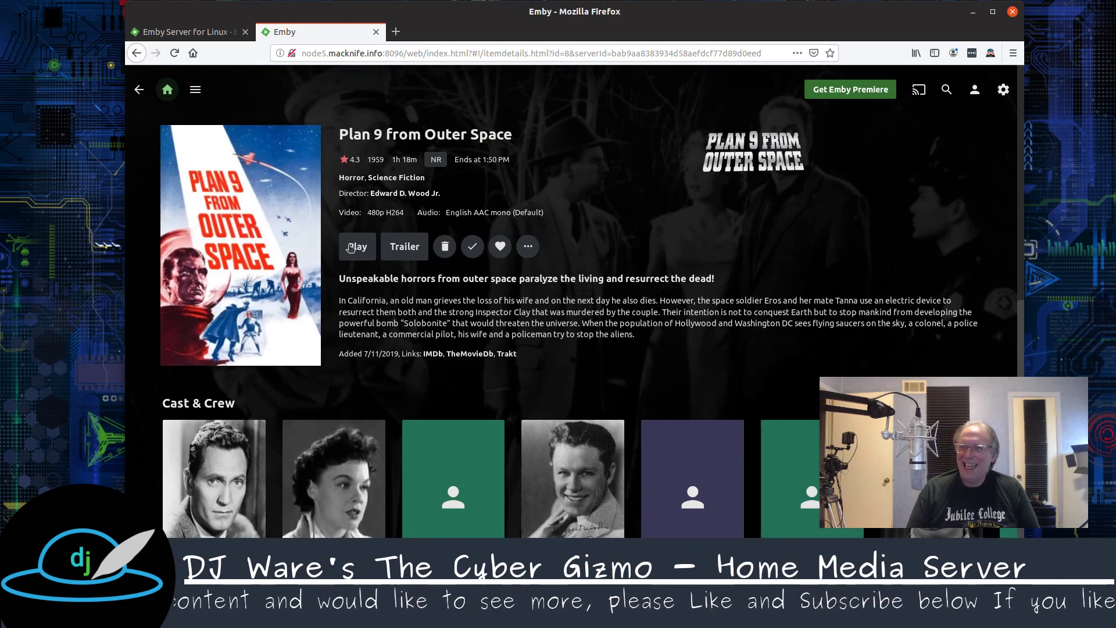
pyautogui.click(356, 247)
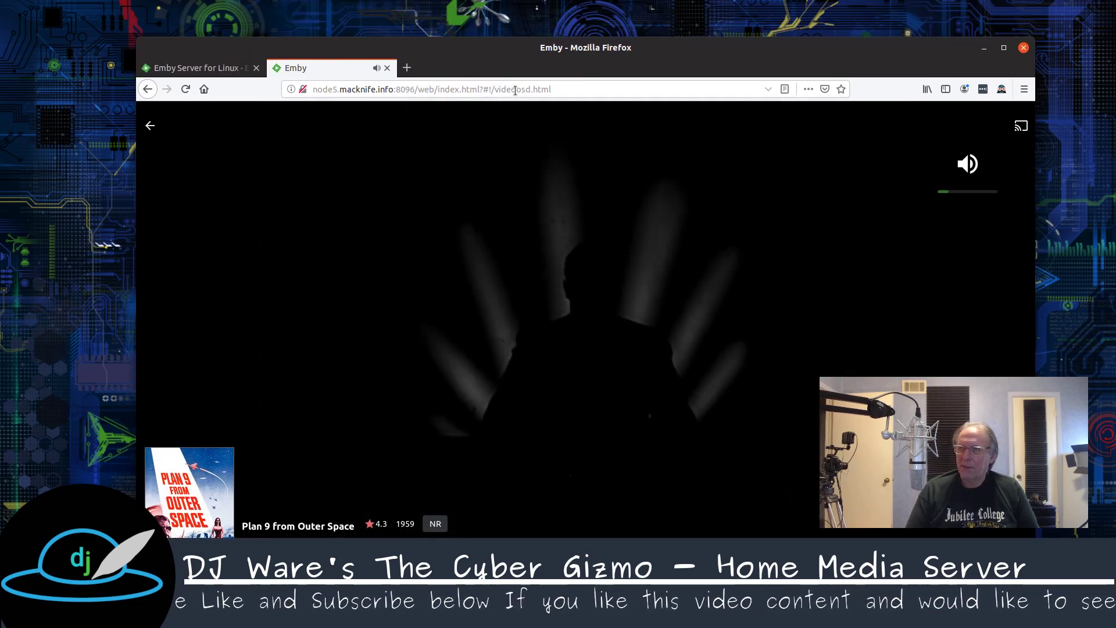
# Switch to the Raspberry Pi terminal, check the CPU and memory load with htop during playback, and quit it
pyautogui.moveTo(508, 43); pyautogui.dragTo(486, 81)
pyautogui.click(485, 77)
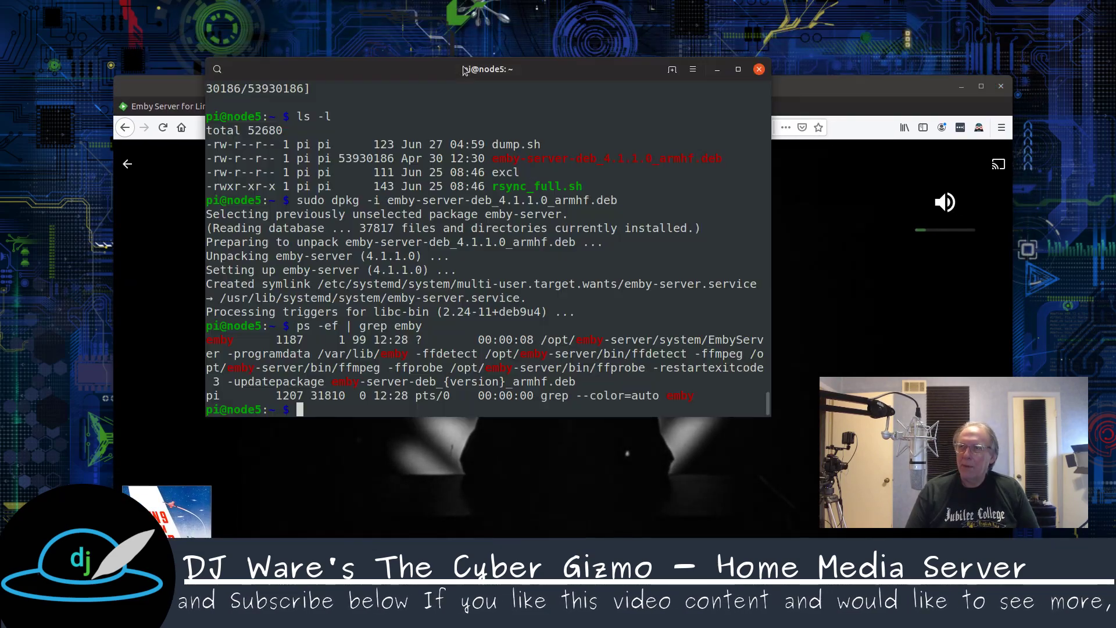
pyautogui.write('htop')
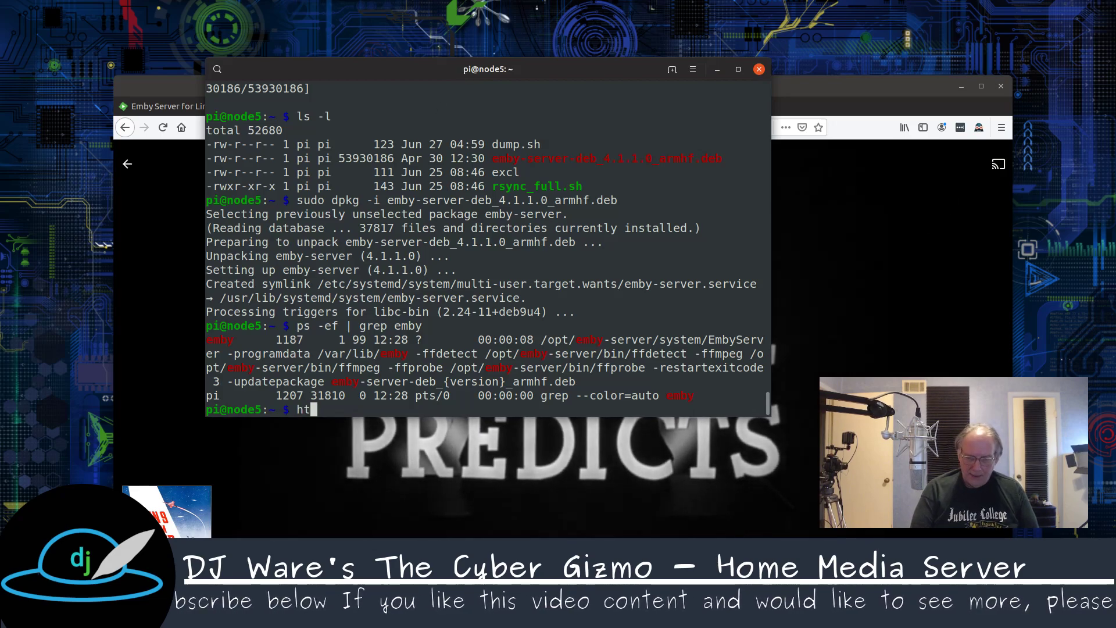
pyautogui.press('Return')
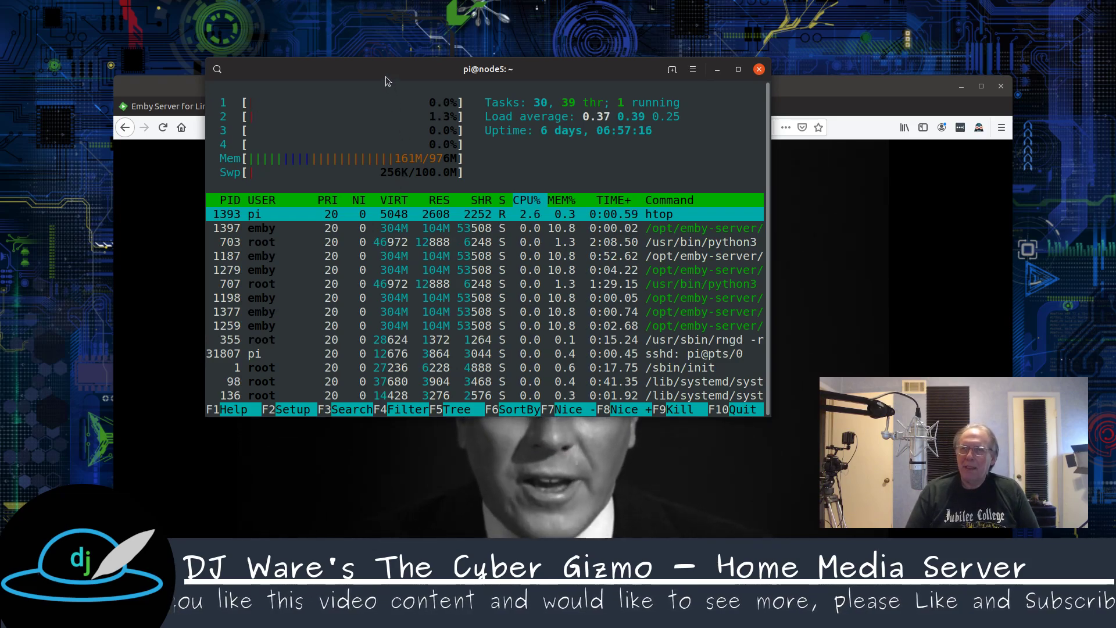
pyautogui.moveTo(385, 76); pyautogui.dragTo(421, 54)
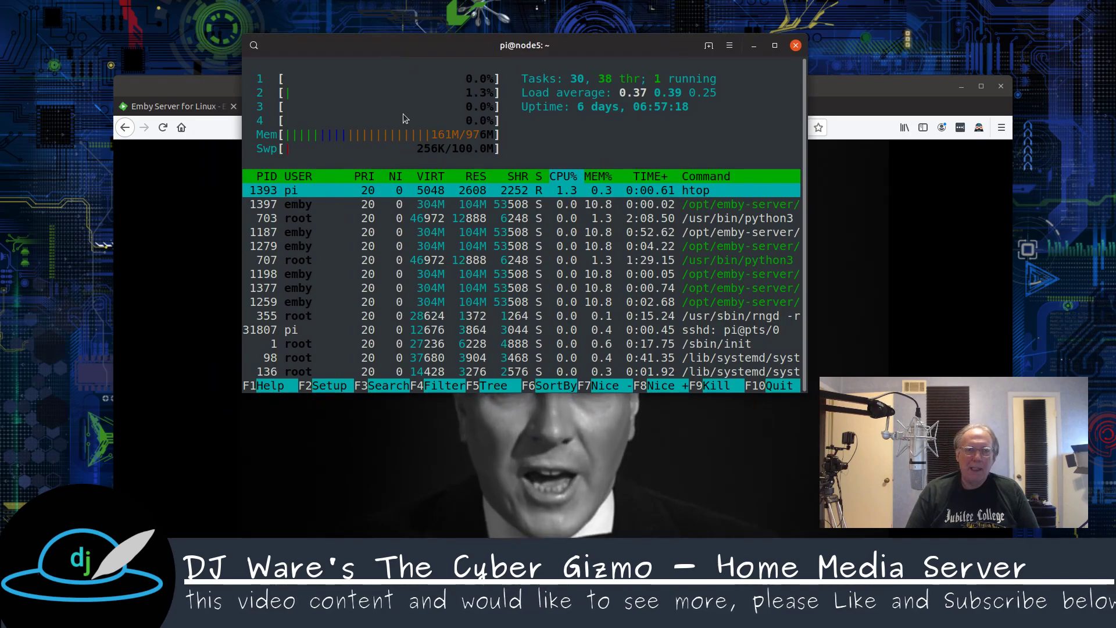
pyautogui.press('q')
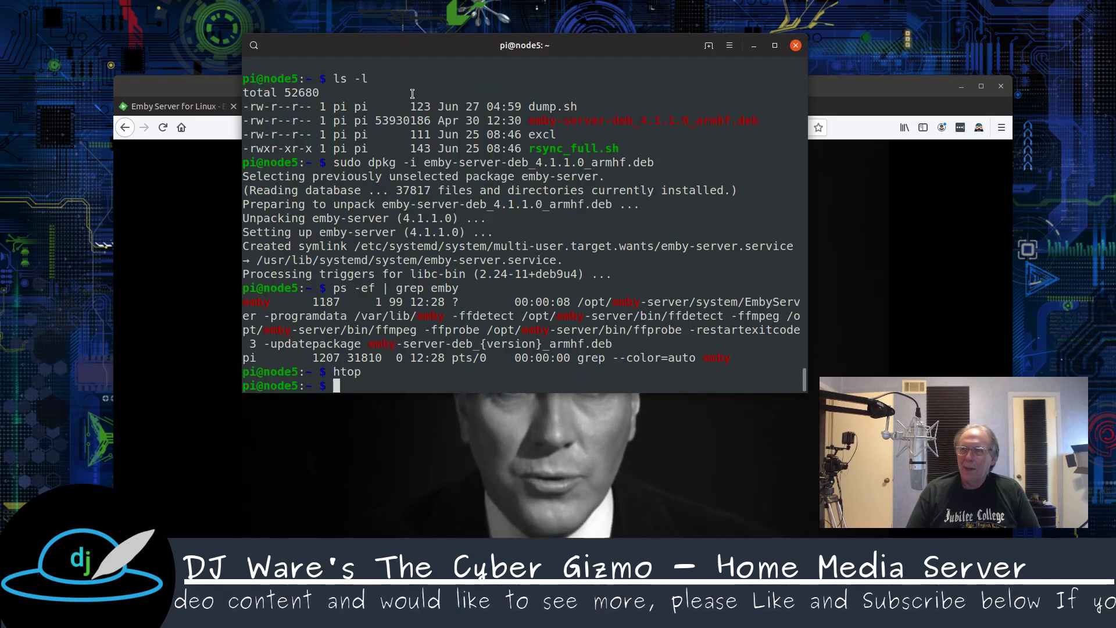
# Switch back to Firefox, maximize its window, and leave the movie playback to return to the Emby home screen
pyautogui.hotkey('alt', 'Tab')
pyautogui.press('super+Up')
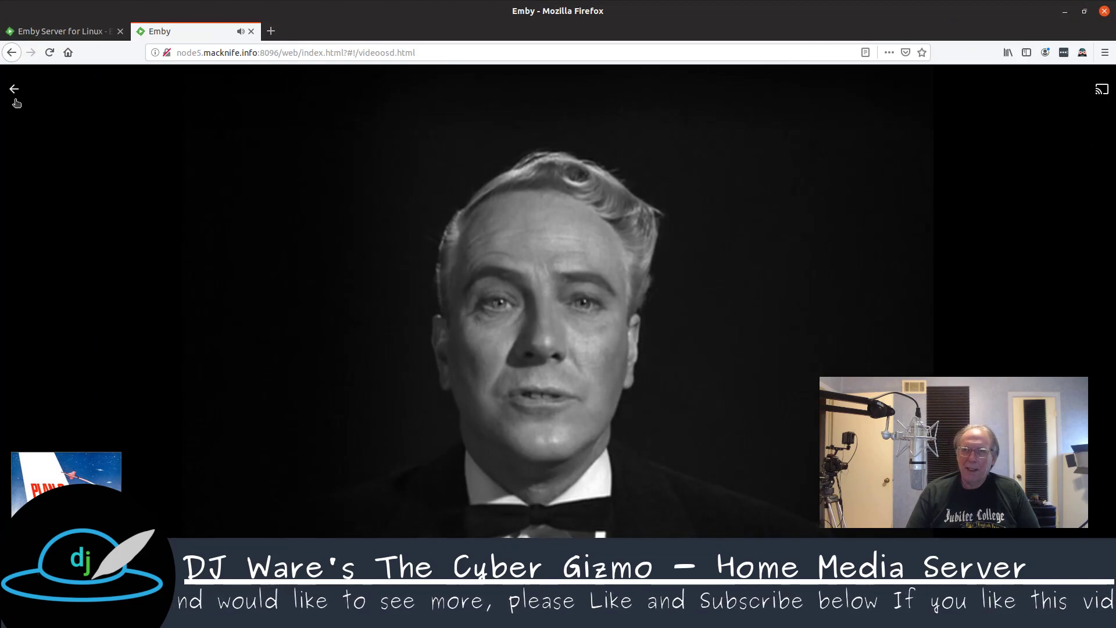
pyautogui.click(15, 100)
pyautogui.click(14, 96)
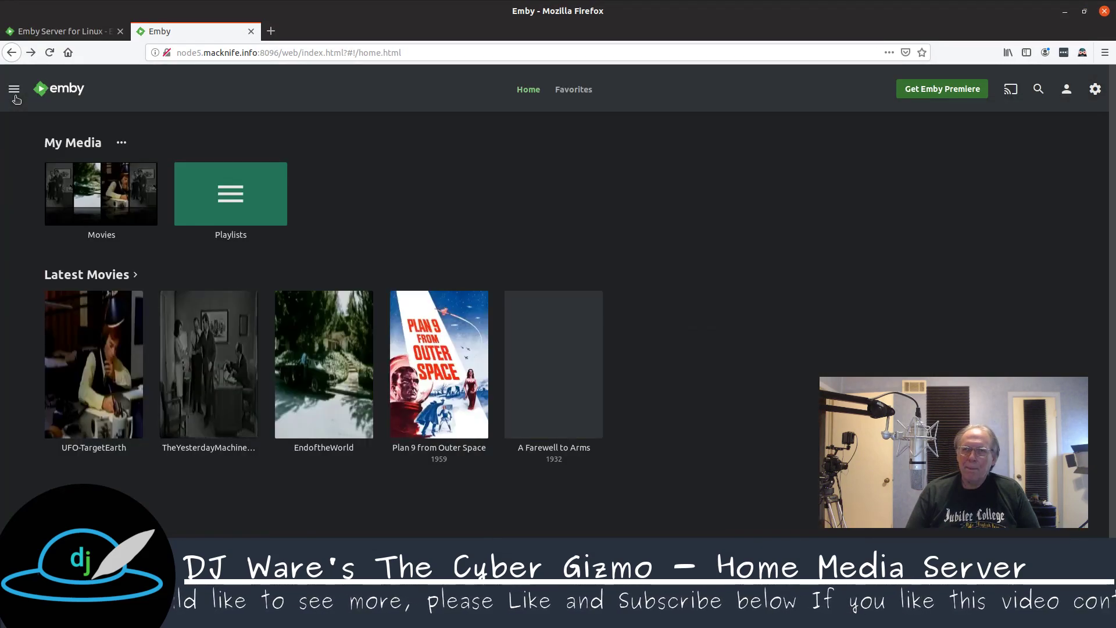